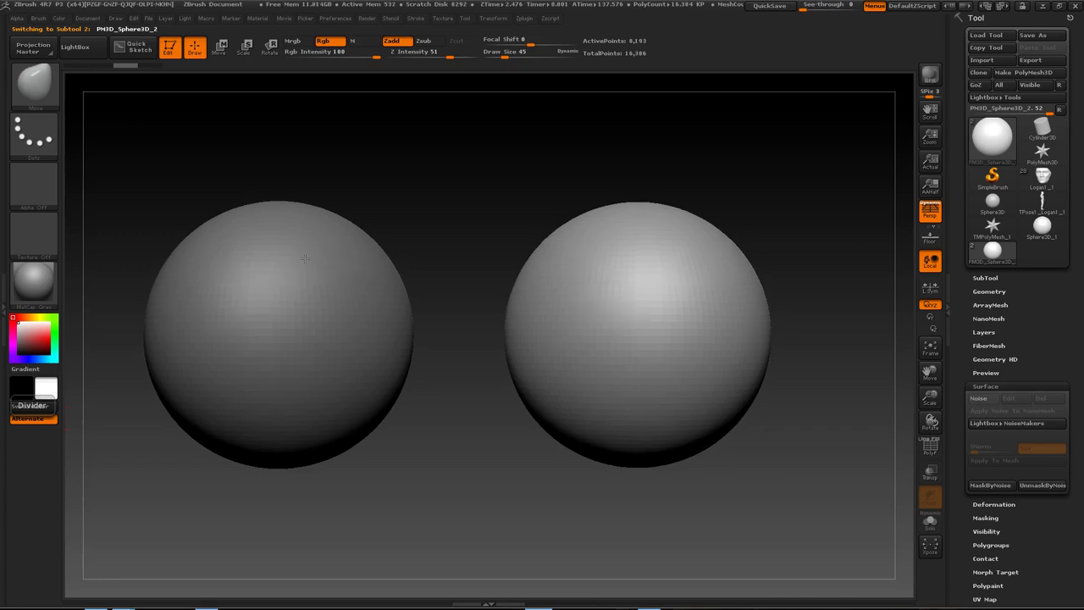
Zoom out and pan so both spheres sit small and close together at the canvas centre.
mouse_move(298, 254)
right_down()
mouse_move(370, 366)
mouse_move(365, 354)
right_up()
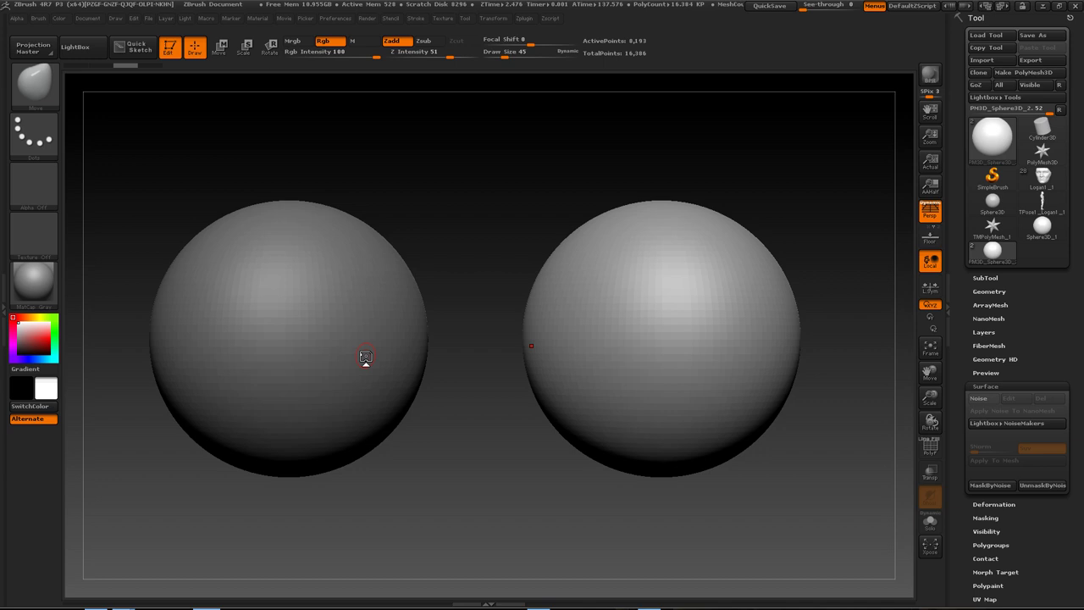
alt+drag(500, 342, 494, 308)
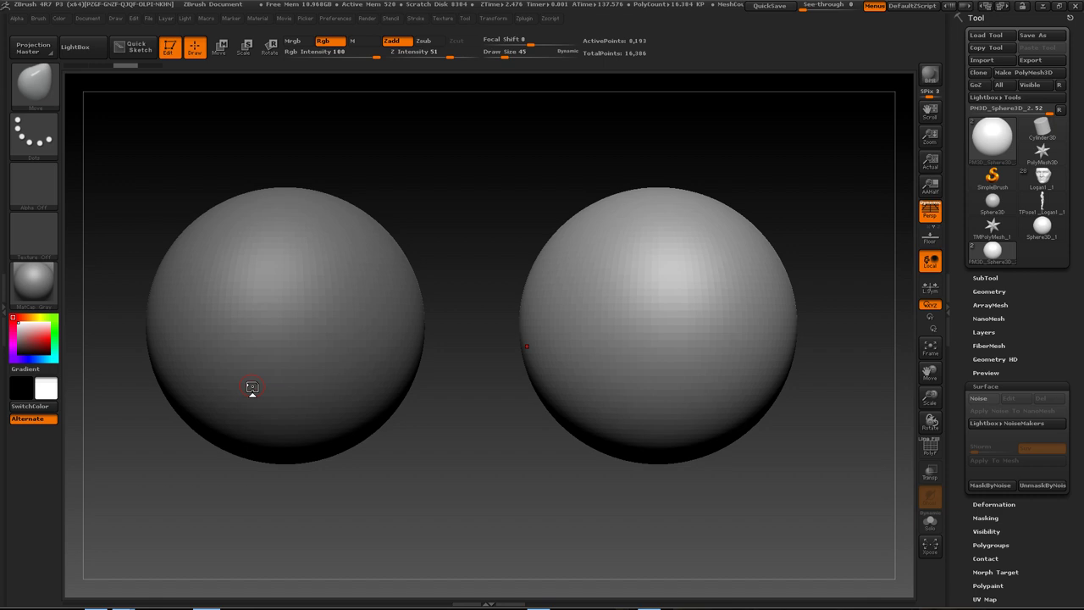
alt+drag(262, 380, 538, 350)
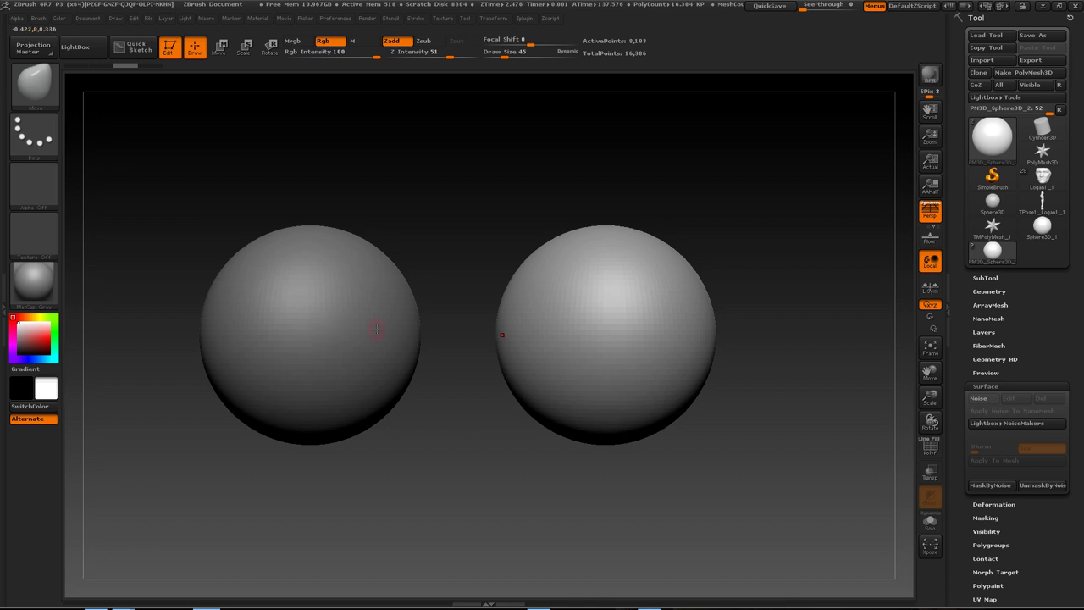
alt+drag(590, 319, 574, 301)
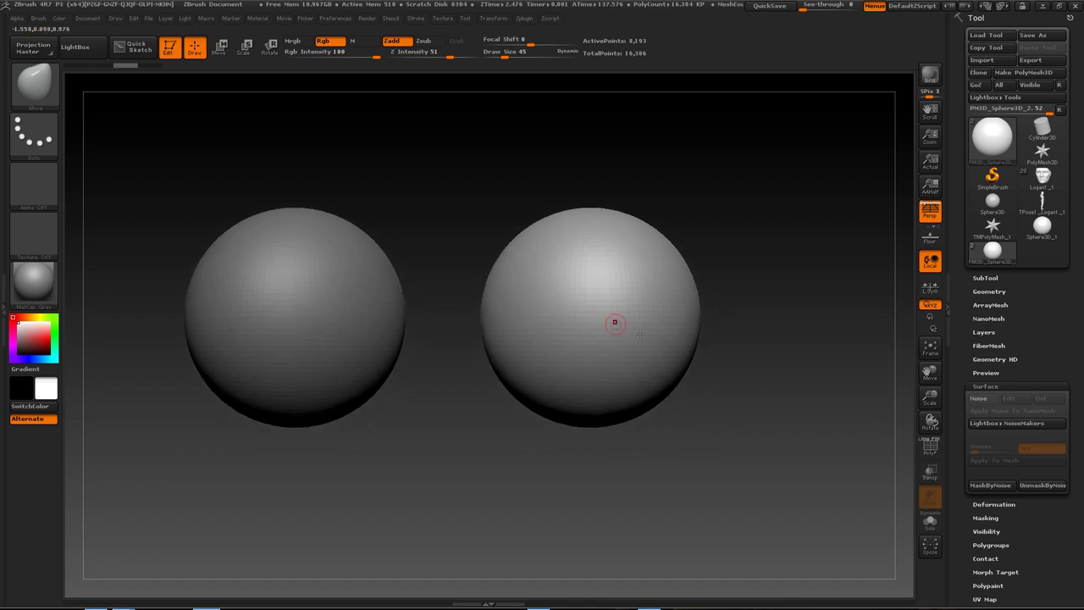
drag(972, 386, 973, 349)
Enable Surface Noise on the right sphere and zoom in on the NoiseMaker preview sphere.
click(980, 363)
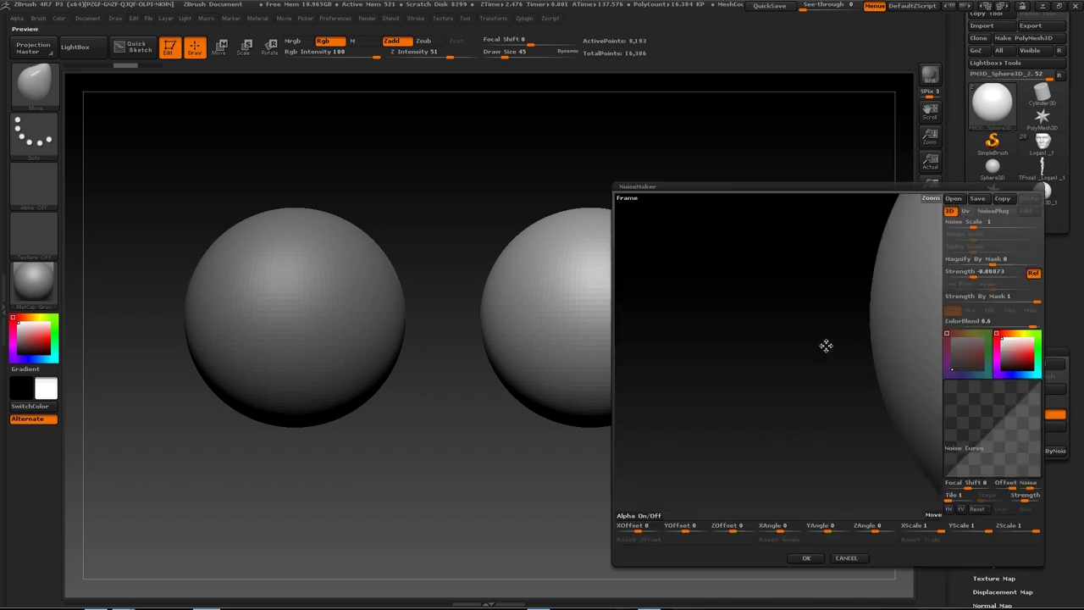
mouse_move(824, 343)
mouse_down()
mouse_move(830, 353)
mouse_move(784, 362)
mouse_up()
scroll(757, 362, up, 3)
scroll(774, 358, up, 2)
scroll(782, 375, up, 2)
scroll(784, 362, down, 3)
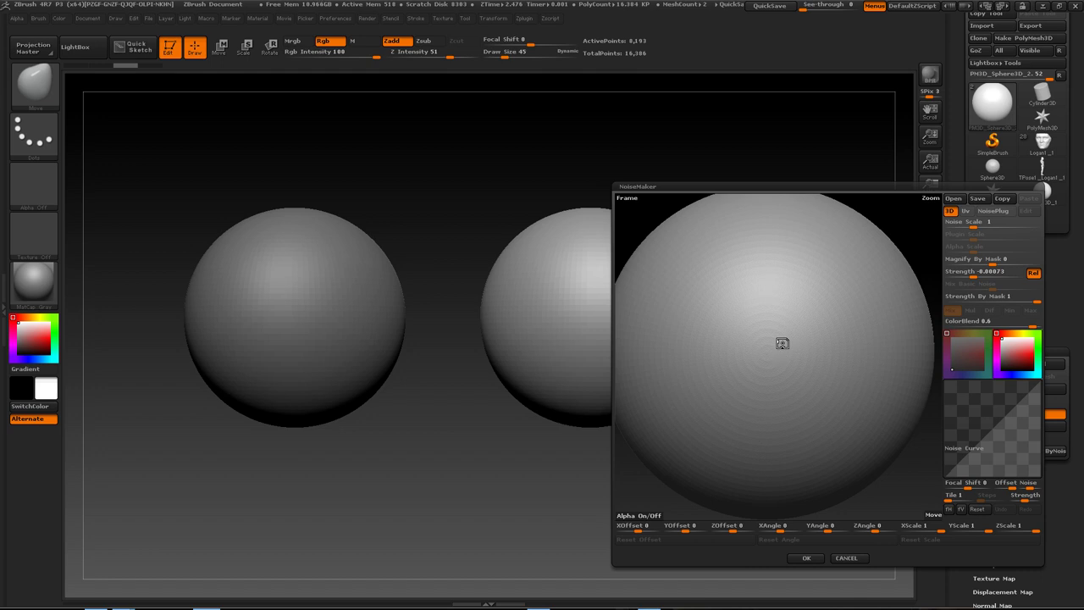
click(627, 515)
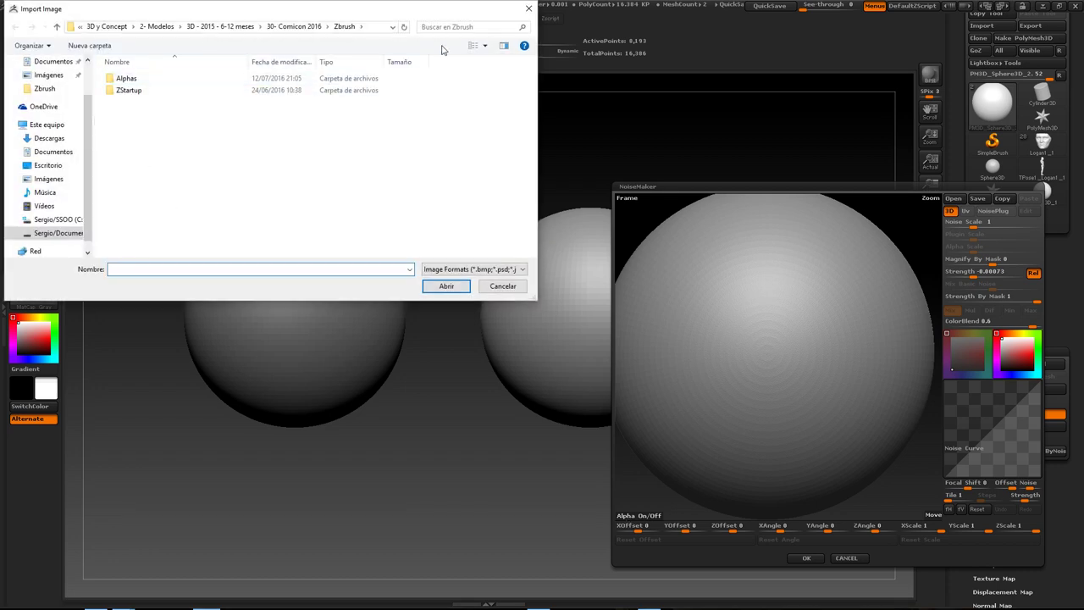
click(530, 8)
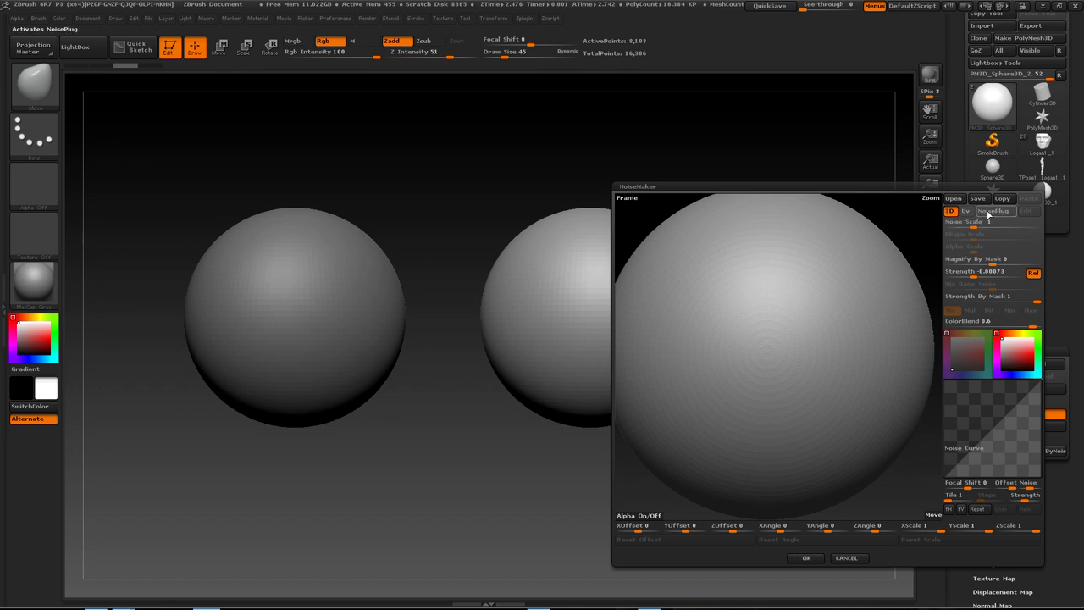
Choose the HexTile pattern from the NoisePlug plugin list and confirm it.
click(987, 213)
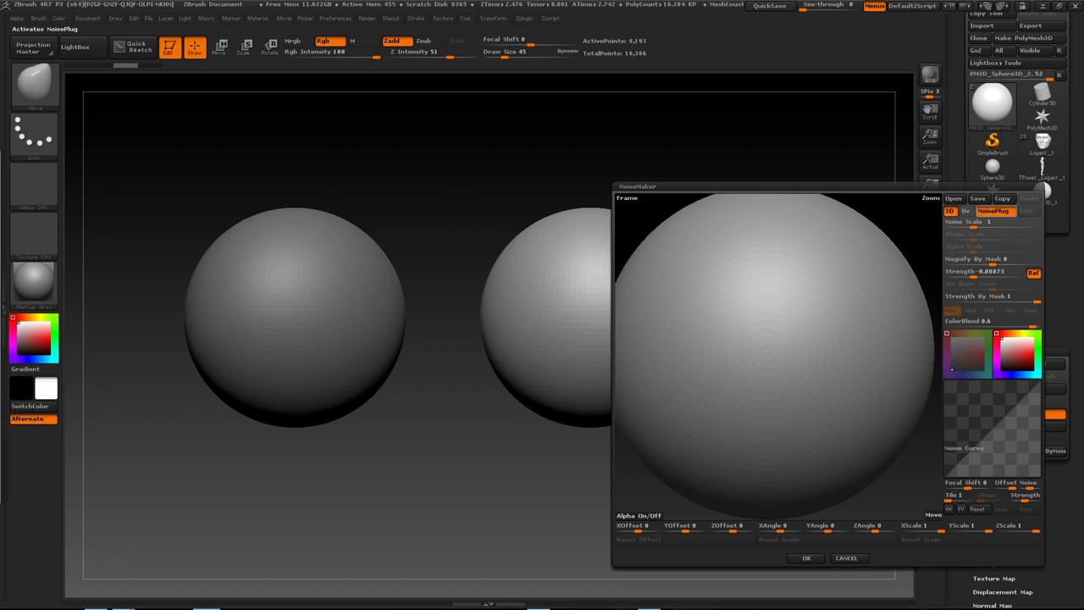
mouse_move(160, 184)
mouse_down()
mouse_move(407, 141)
mouse_move(362, 89)
mouse_up()
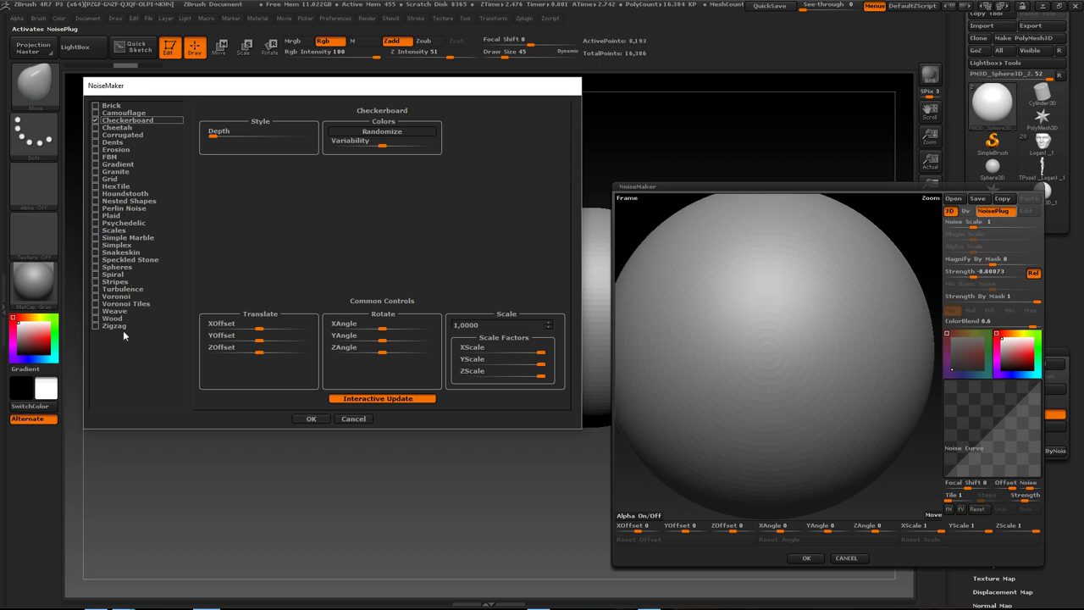
click(123, 187)
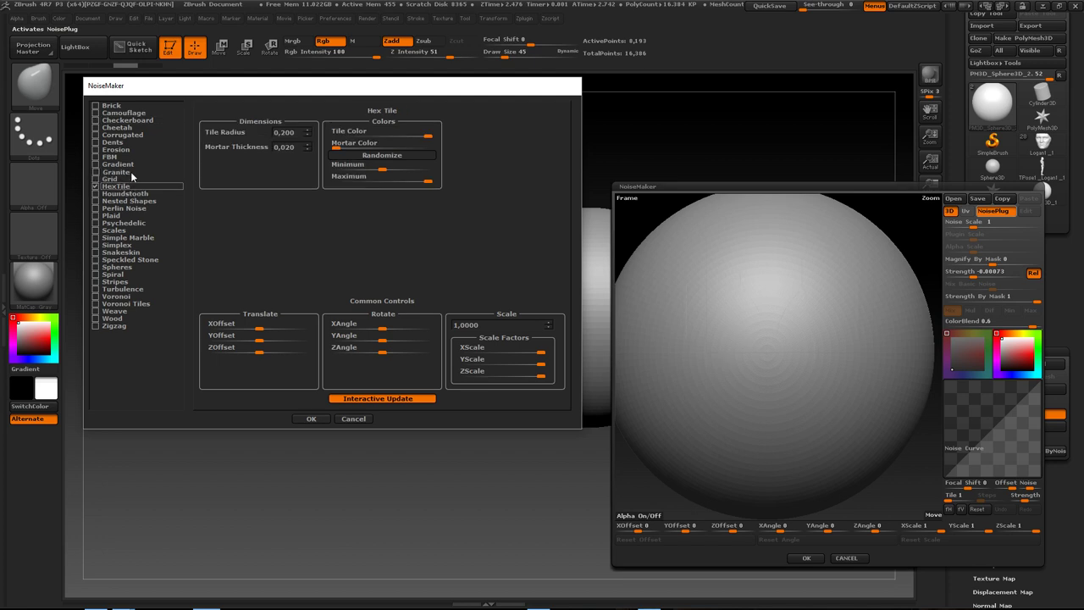
click(311, 419)
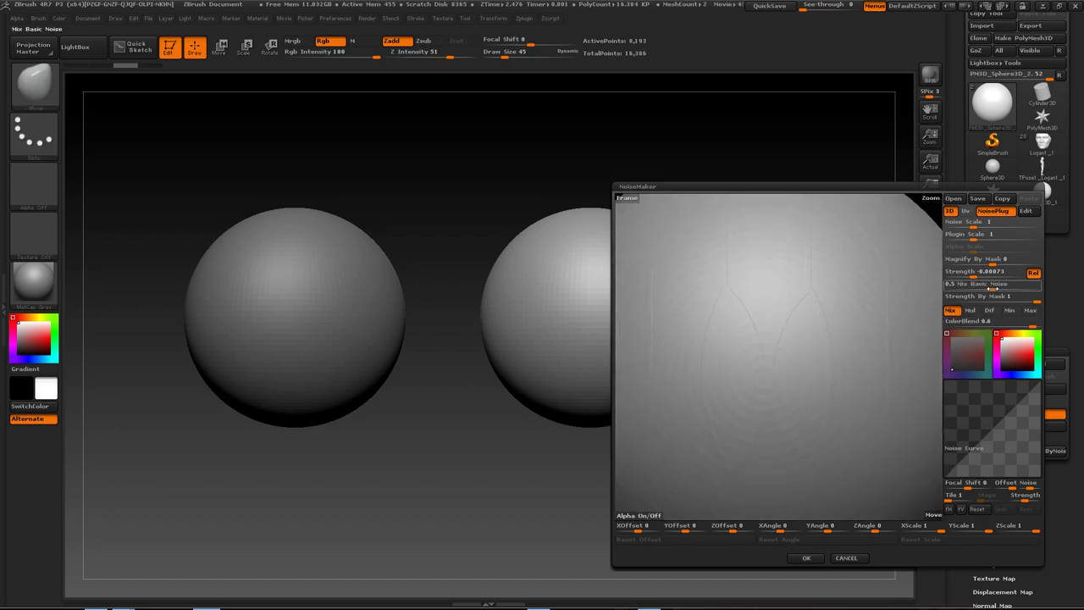
Set noise Strength to 0.2075 and Mix Basic Noise to 0.
click(972, 277)
drag(972, 277, 1002, 277)
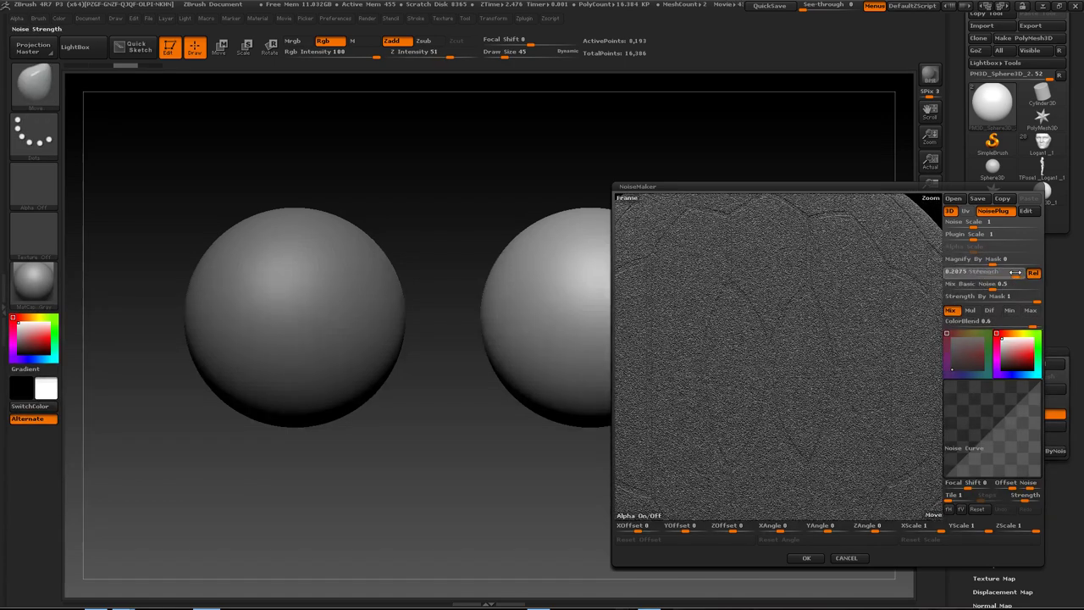
click(974, 290)
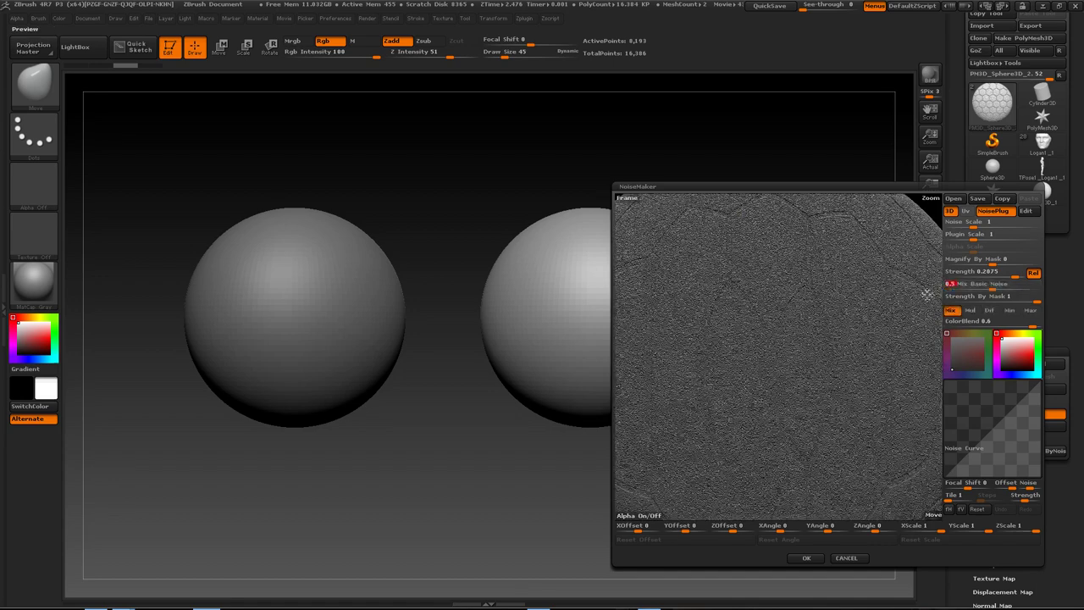
drag(973, 289, 945, 289)
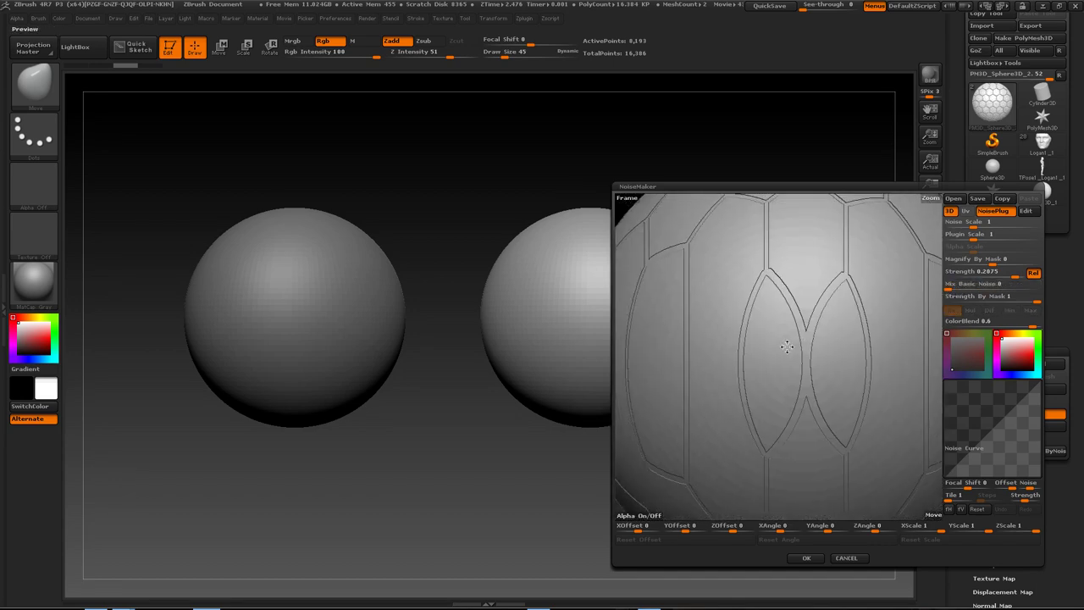
Rotate and zoom the NoiseMaker preview sphere to see the hexagons face-on.
mouse_move(784, 341)
mouse_down()
mouse_move(733, 315)
mouse_move(815, 373)
mouse_move(788, 339)
mouse_move(782, 351)
mouse_move(810, 338)
mouse_move(810, 380)
mouse_move(810, 332)
mouse_up()
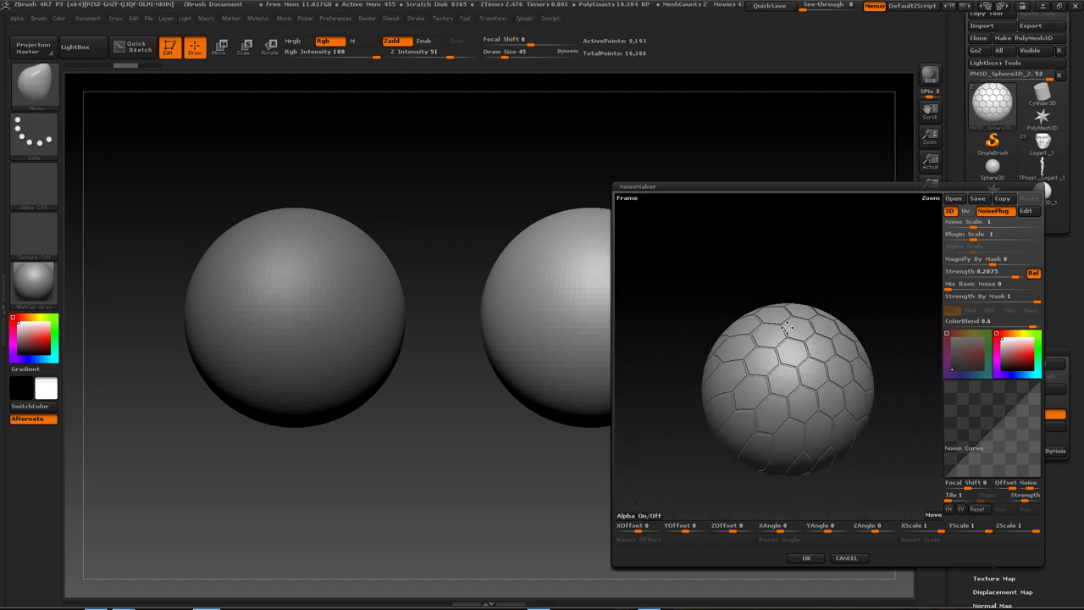
mouse_move(809, 387)
mouse_down()
mouse_move(796, 395)
mouse_move(802, 381)
mouse_up()
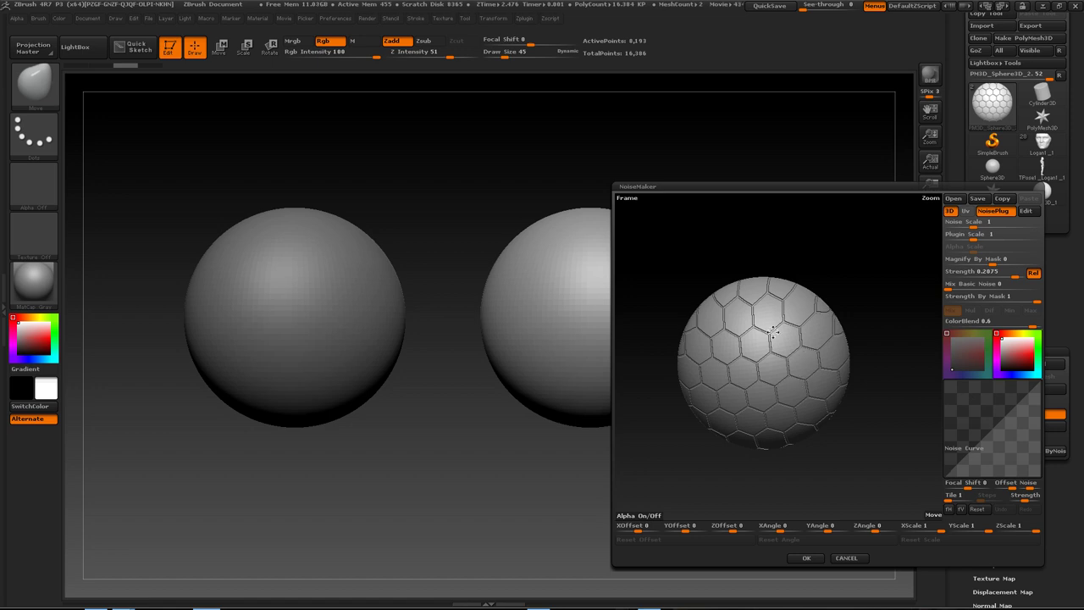
mouse_move(772, 333)
mouse_down()
mouse_move(774, 353)
mouse_move(757, 360)
mouse_move(745, 271)
mouse_up()
scroll(758, 360, up, 3)
scroll(767, 389, up, 2)
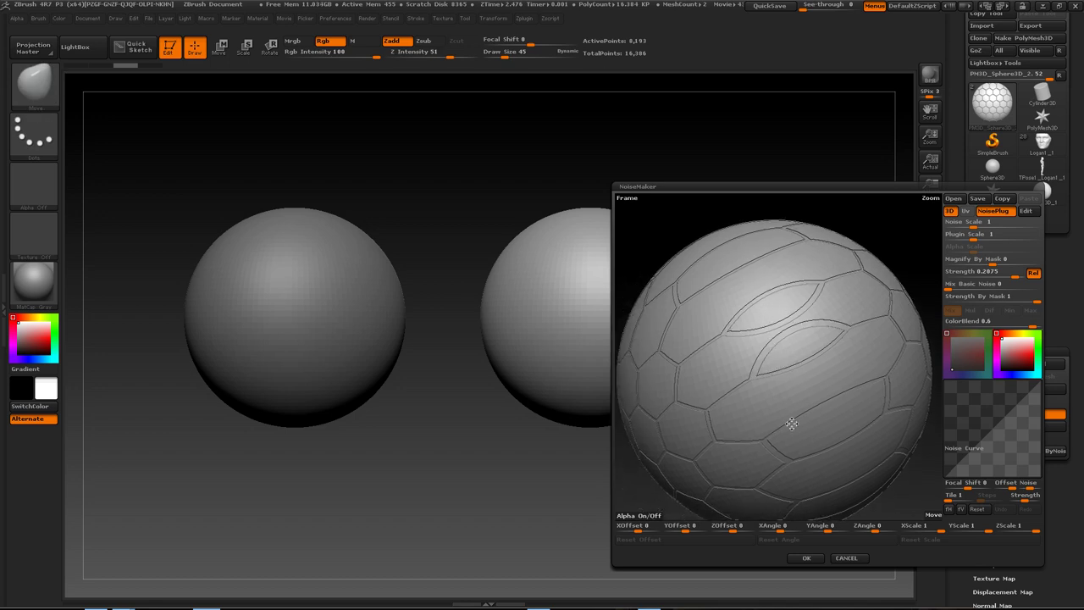
scroll(791, 415, down, 2)
scroll(784, 394, down, 2)
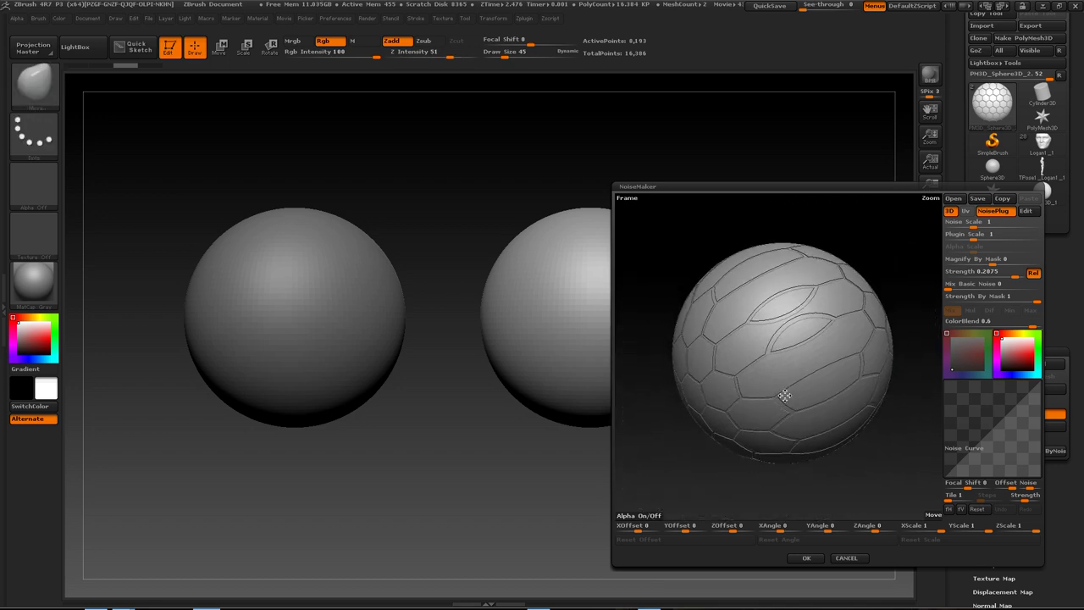
mouse_move(785, 395)
mouse_down()
mouse_move(794, 347)
mouse_move(799, 416)
mouse_up()
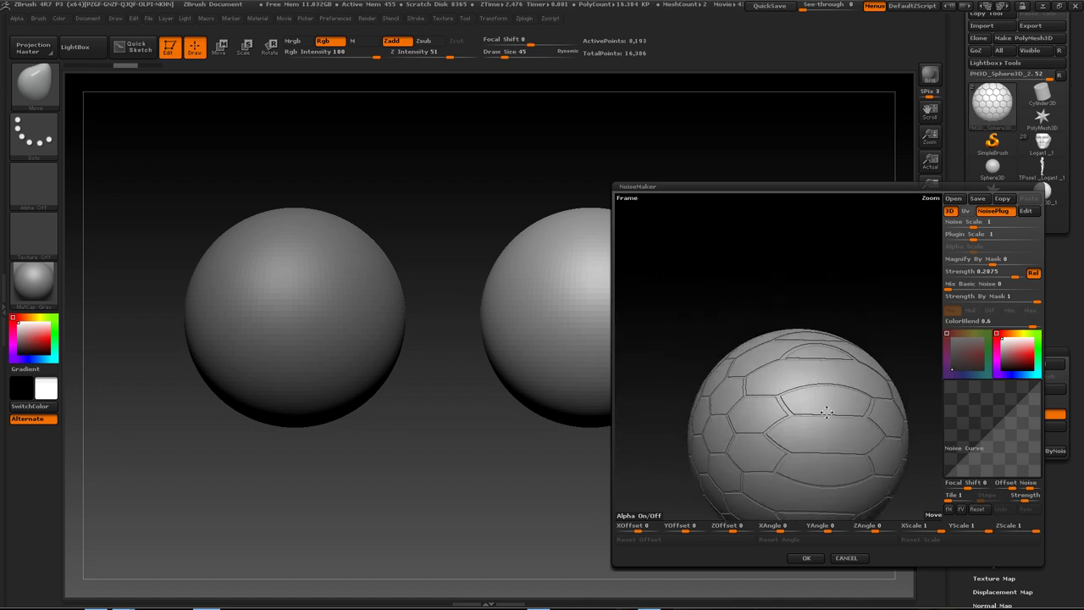
mouse_move(822, 410)
mouse_down()
mouse_move(833, 416)
mouse_move(776, 382)
mouse_up()
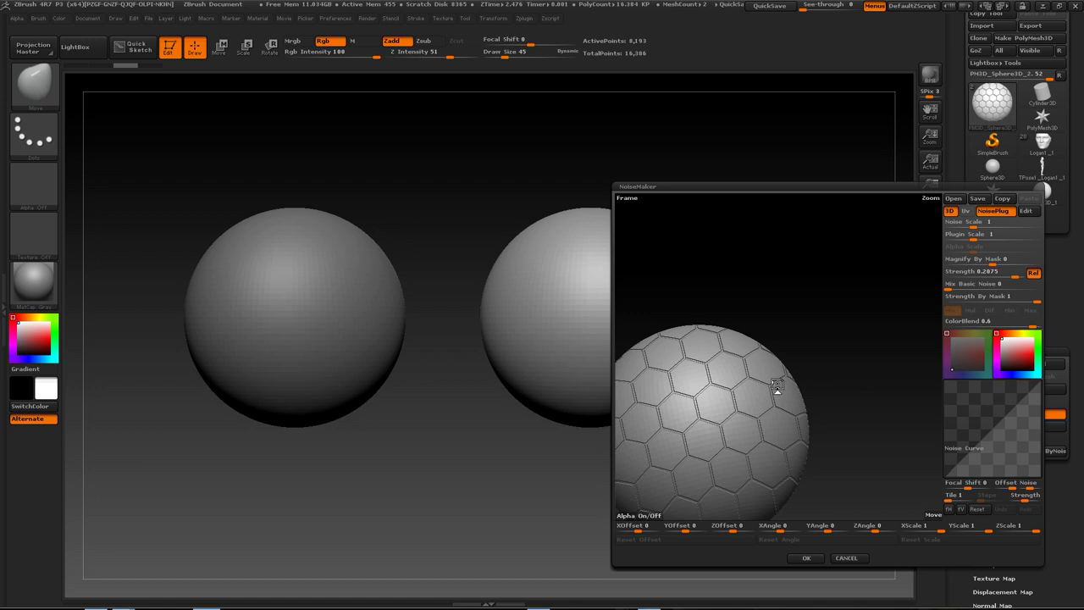
mouse_move(777, 383)
mouse_down()
mouse_move(753, 378)
mouse_move(802, 342)
mouse_up()
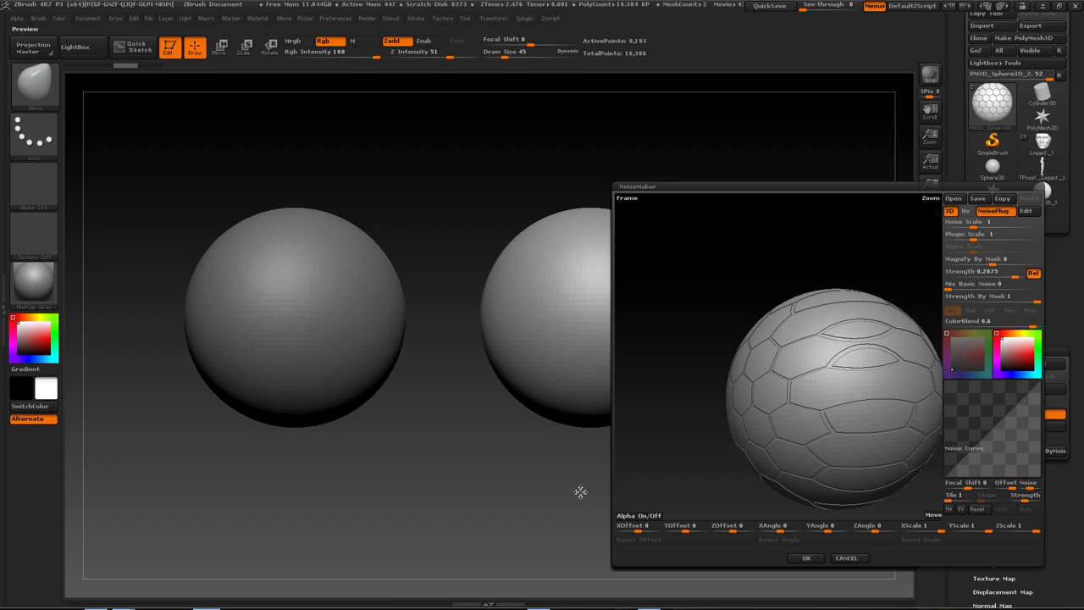
Apply the hex noise to the right sphere, then select the left sphere and open its Noise editor.
click(806, 558)
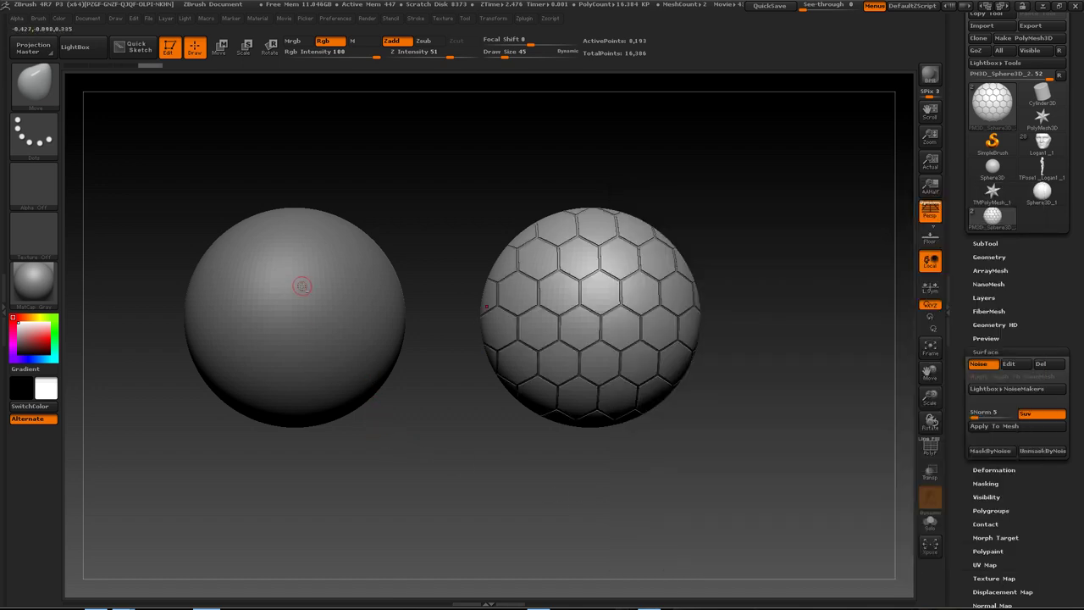
alt+click(301, 284)
click(993, 364)
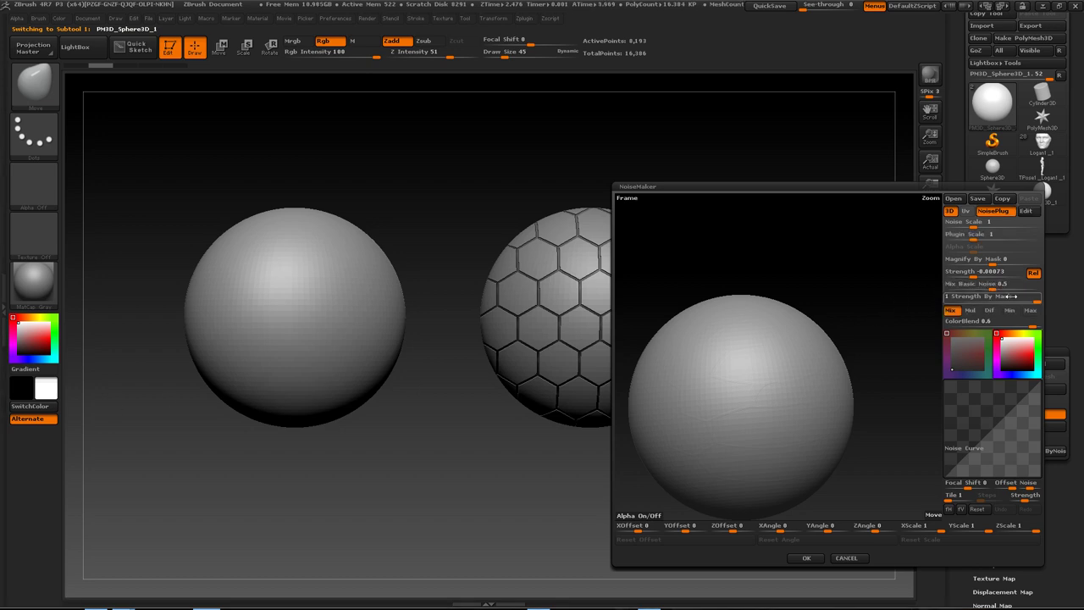
Raise noise Strength to about 0.08, switch to UV mapping, and shrink the hexagon tiles.
mouse_move(993, 289)
mouse_down()
mouse_move(952, 289)
mouse_move(1013, 277)
mouse_up()
mouse_move(787, 381)
mouse_down()
mouse_move(733, 344)
mouse_move(775, 360)
mouse_up()
scroll(734, 343, up, 3)
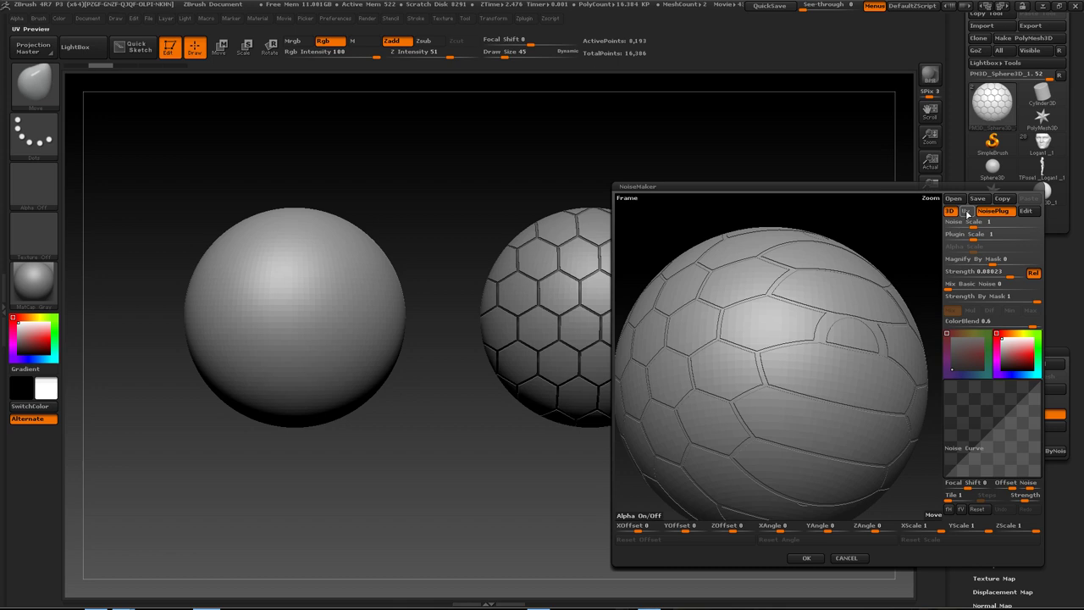
click(966, 212)
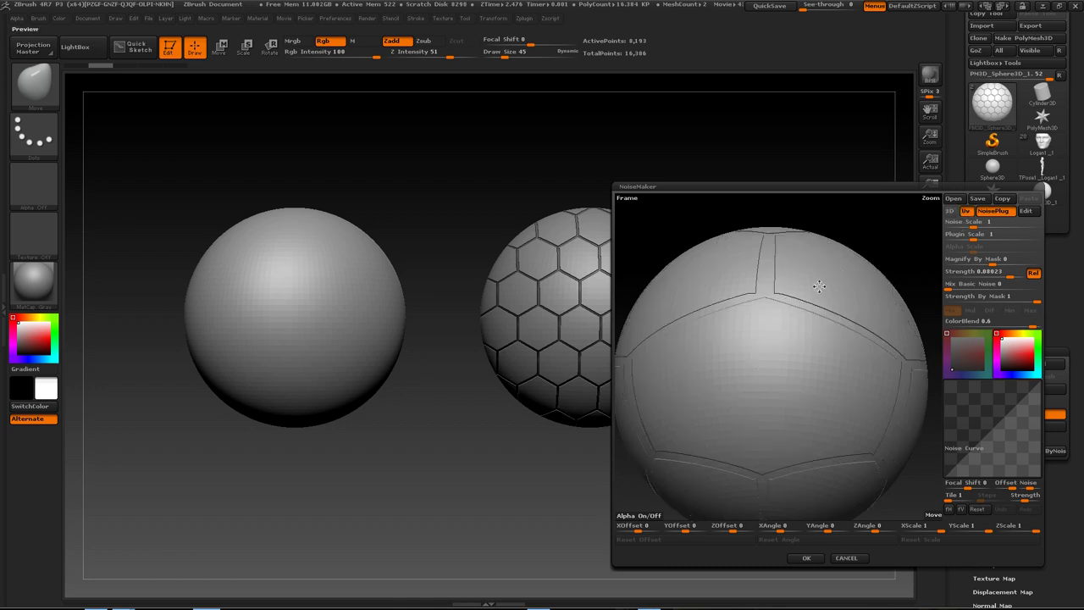
drag(972, 240, 964, 240)
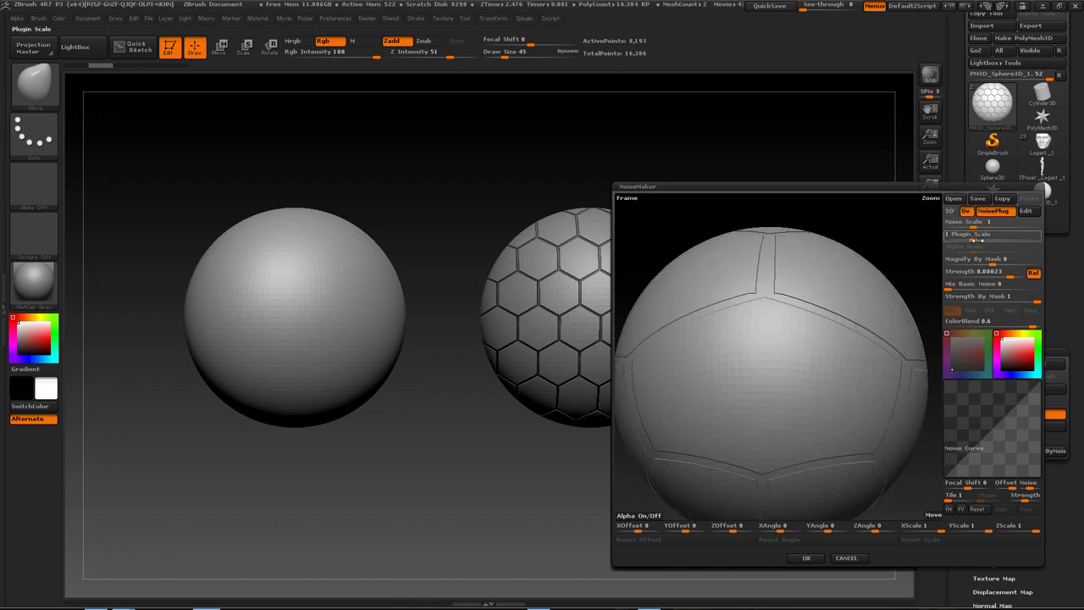
drag(726, 414, 766, 367)
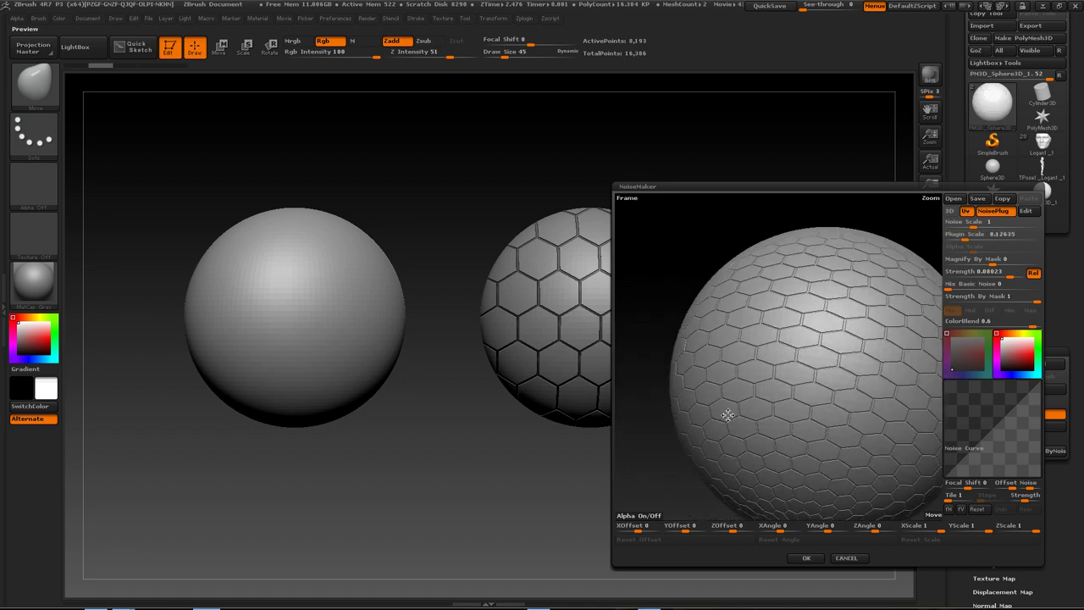
mouse_move(752, 383)
mouse_down()
mouse_move(772, 333)
mouse_move(789, 358)
mouse_move(742, 289)
mouse_move(711, 362)
mouse_move(787, 365)
mouse_move(835, 392)
mouse_move(757, 358)
mouse_move(764, 350)
mouse_up()
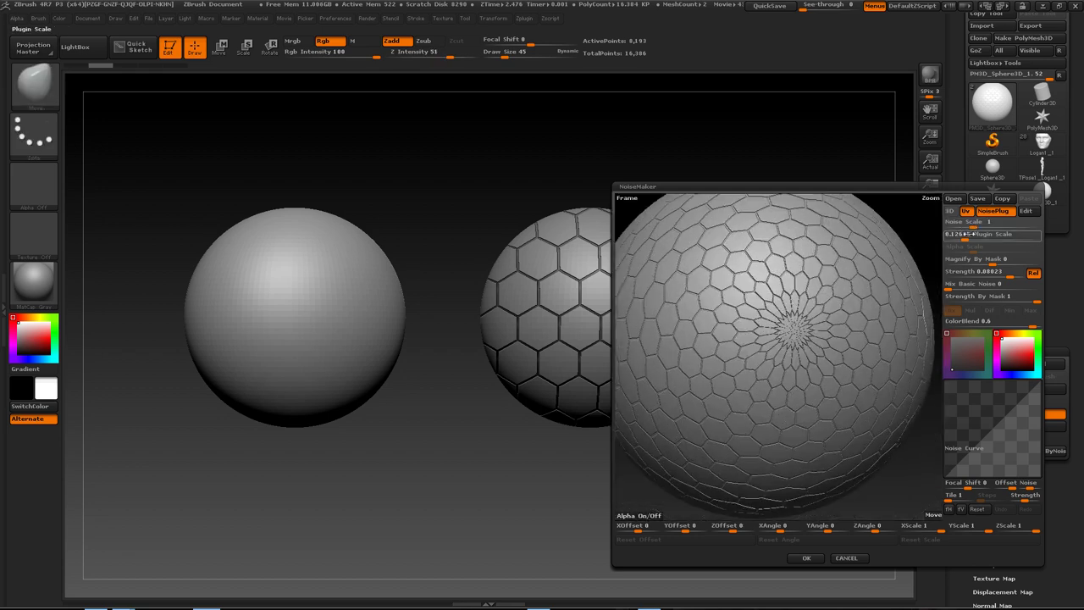
Settle Plugin Scale at 0.18665 and inspect the dense hex tiles on the preview sphere.
drag(965, 233, 946, 240)
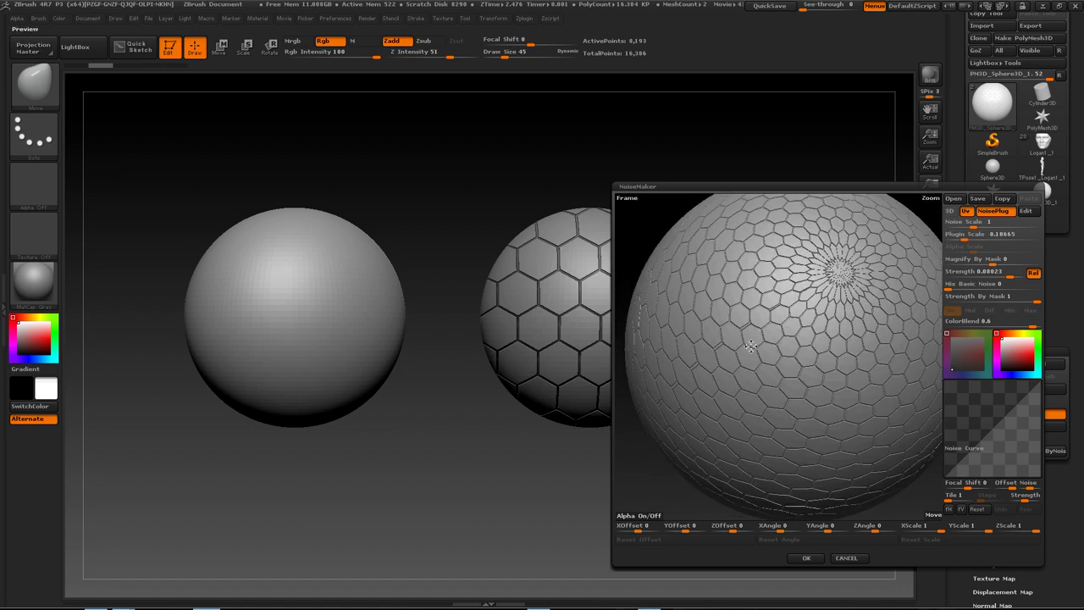
mouse_move(751, 345)
mouse_down()
mouse_move(758, 343)
mouse_move(762, 422)
mouse_up()
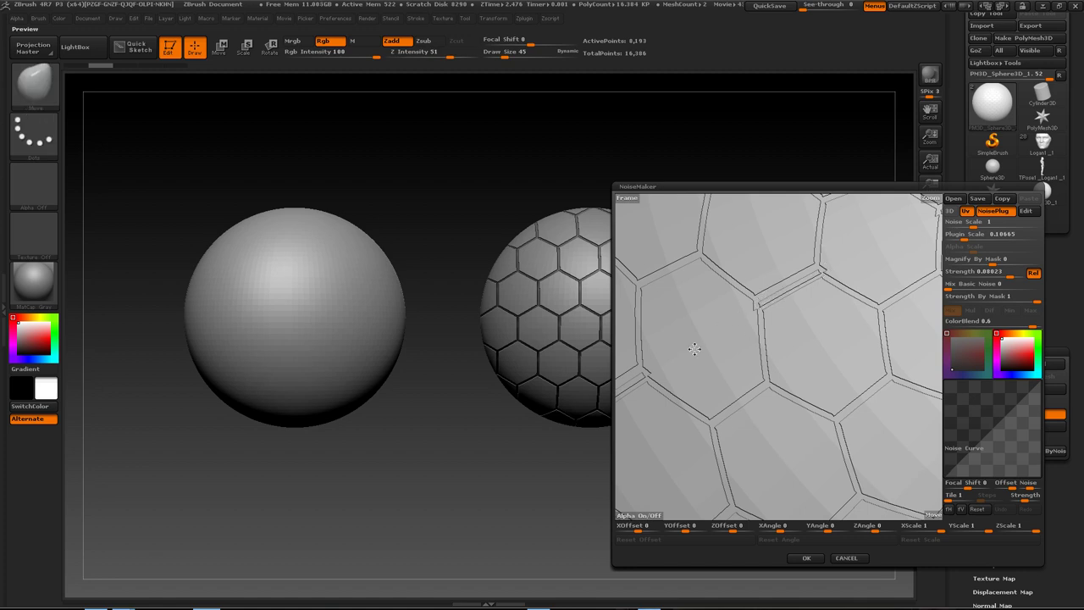
drag(716, 358, 789, 313)
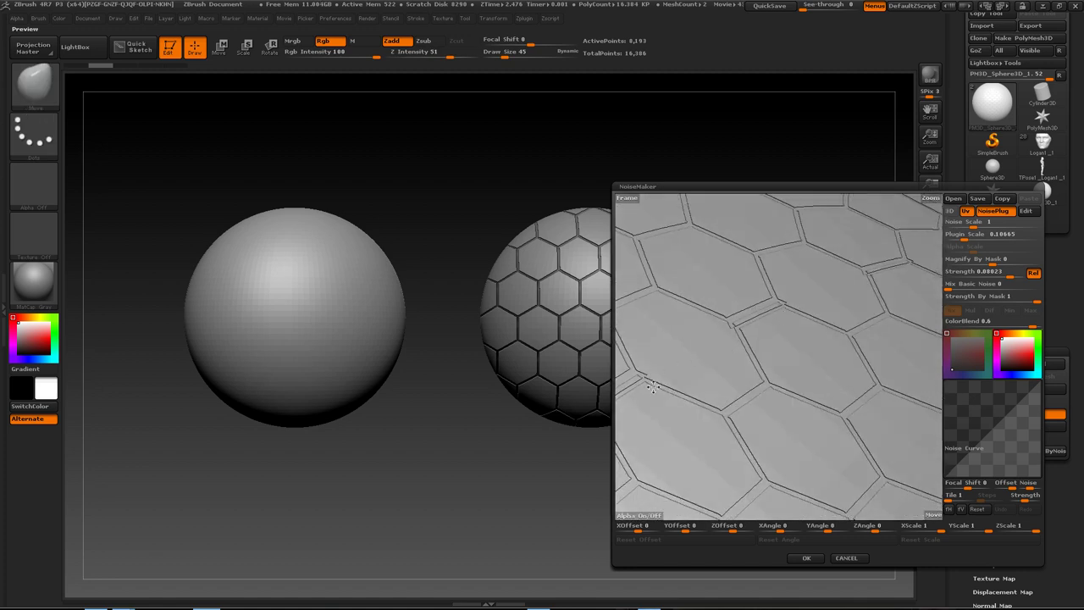
mouse_move(643, 394)
ctrl+mouse_down()
mouse_move(796, 375)
mouse_move(794, 332)
ctrl+mouse_up()
mouse_move(789, 399)
ctrl+mouse_down()
mouse_move(787, 373)
mouse_move(787, 406)
mouse_move(793, 387)
mouse_move(777, 403)
ctrl+mouse_up()
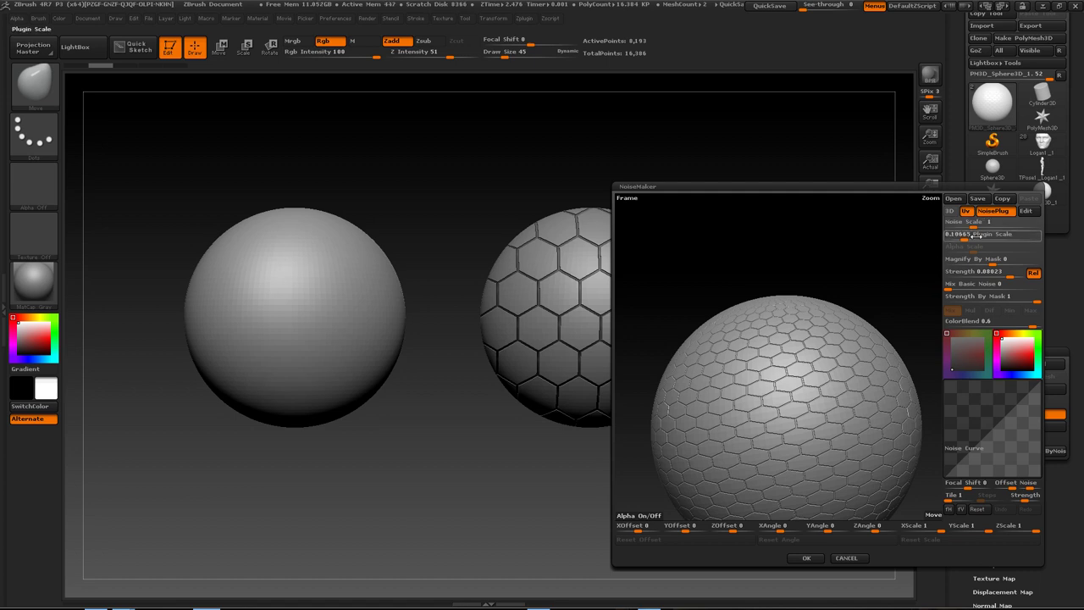
Set Mix Basic Noise 0.45569, Noise Scale 2.38755 and Plugin Scale 0.20349 for grainy hex tiles.
drag(965, 289, 989, 288)
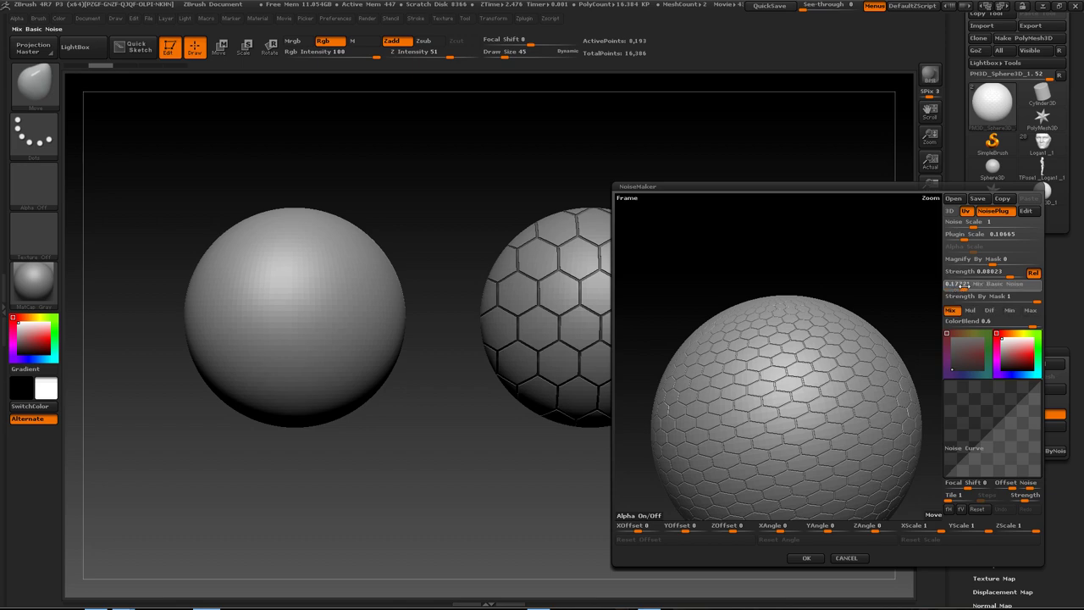
scroll(721, 421, up, 5)
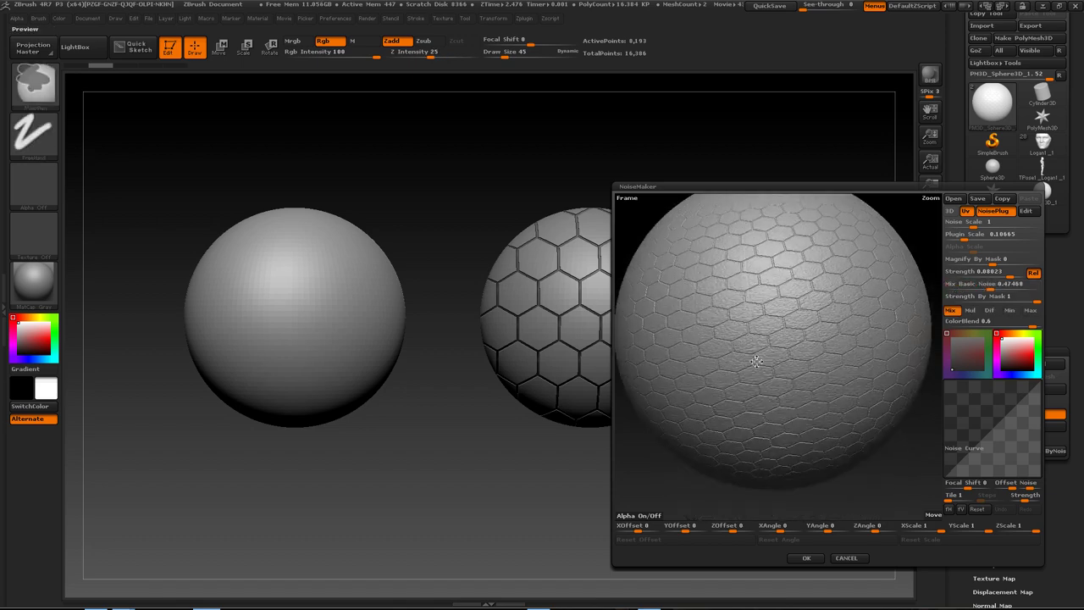
mouse_move(757, 360)
mouse_down()
mouse_move(751, 350)
mouse_move(768, 330)
mouse_up()
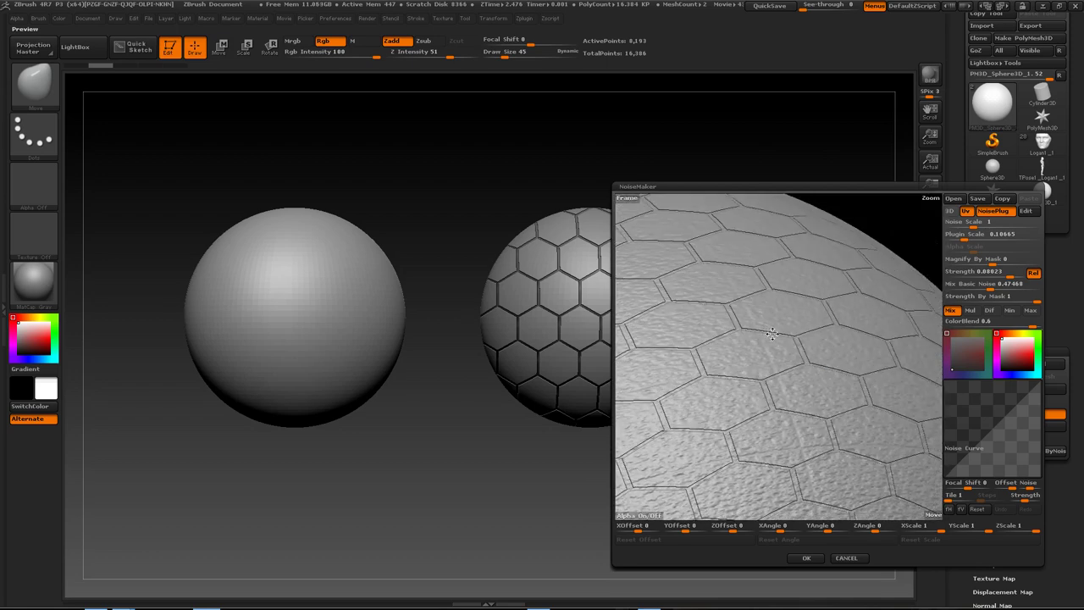
mouse_move(974, 224)
mouse_down()
mouse_move(956, 225)
mouse_move(978, 226)
mouse_up()
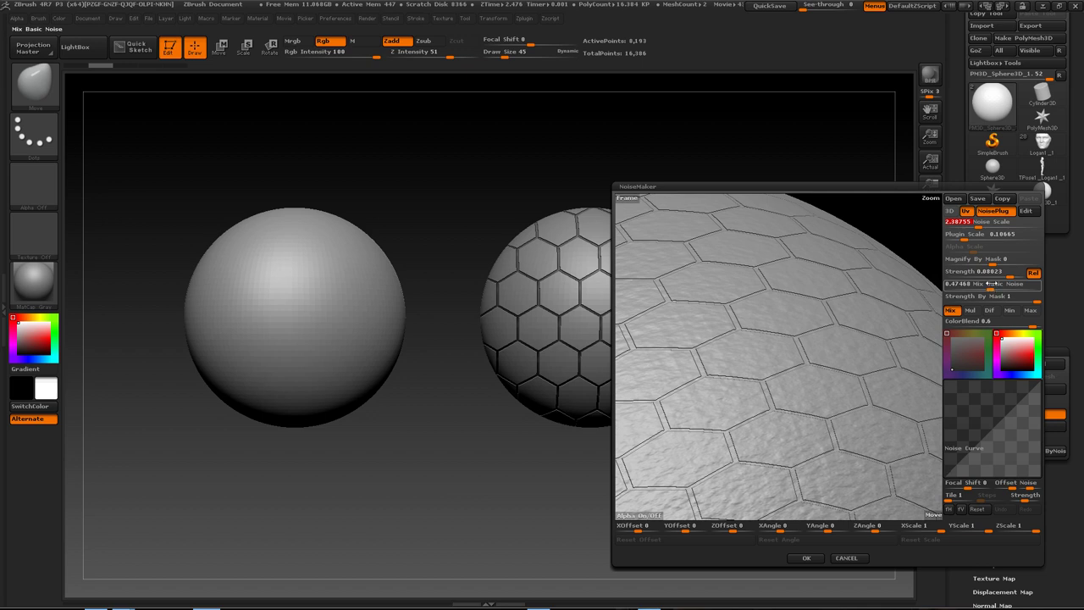
drag(991, 286, 946, 296)
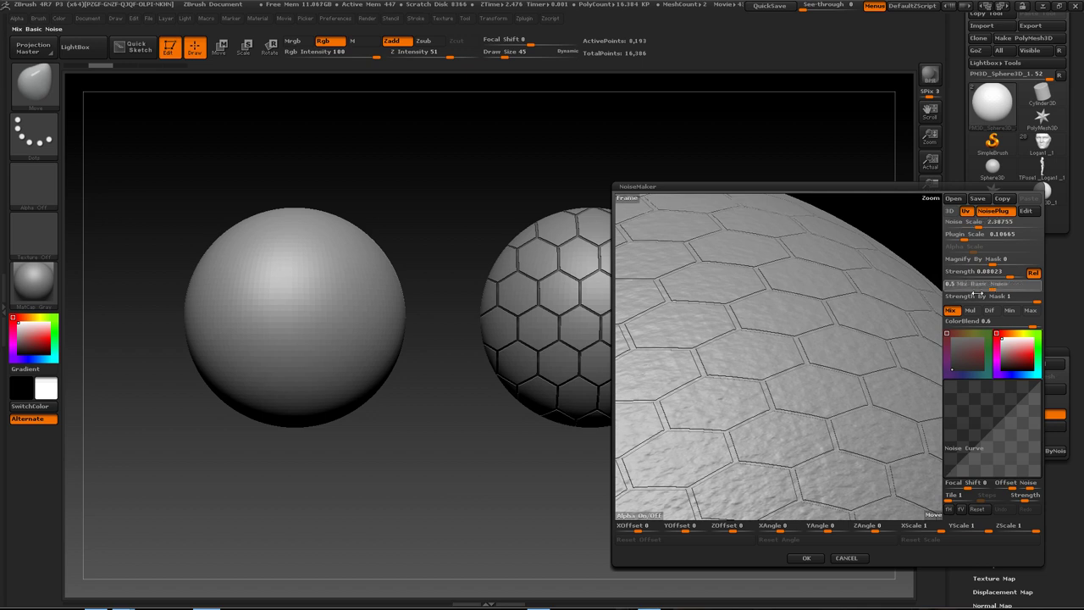
key(ctrl+z)
click(1041, 286)
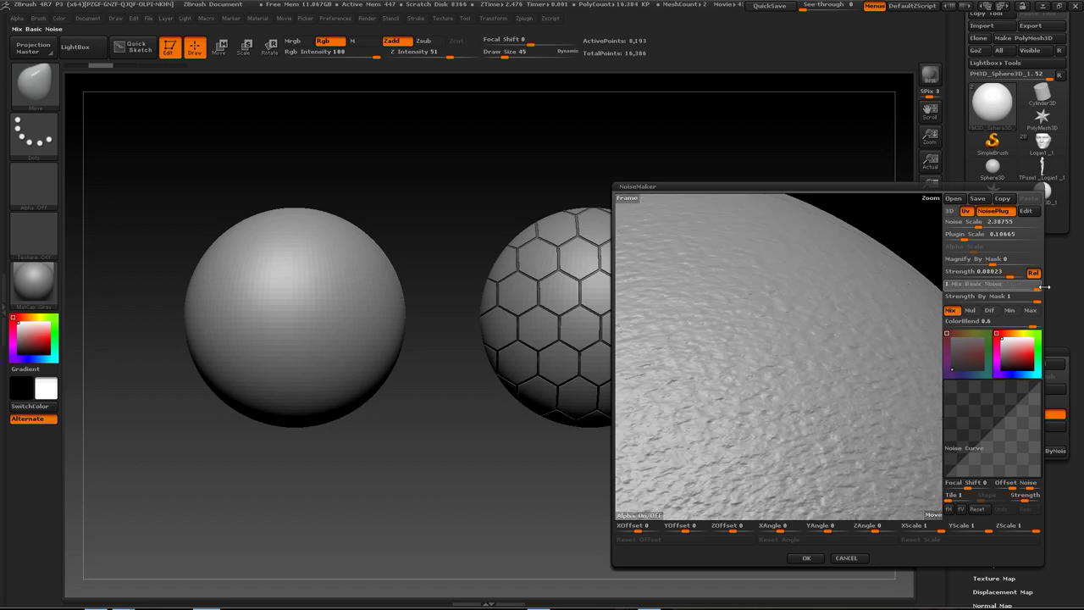
mouse_move(1045, 287)
mouse_down()
mouse_move(949, 295)
mouse_move(988, 291)
mouse_up()
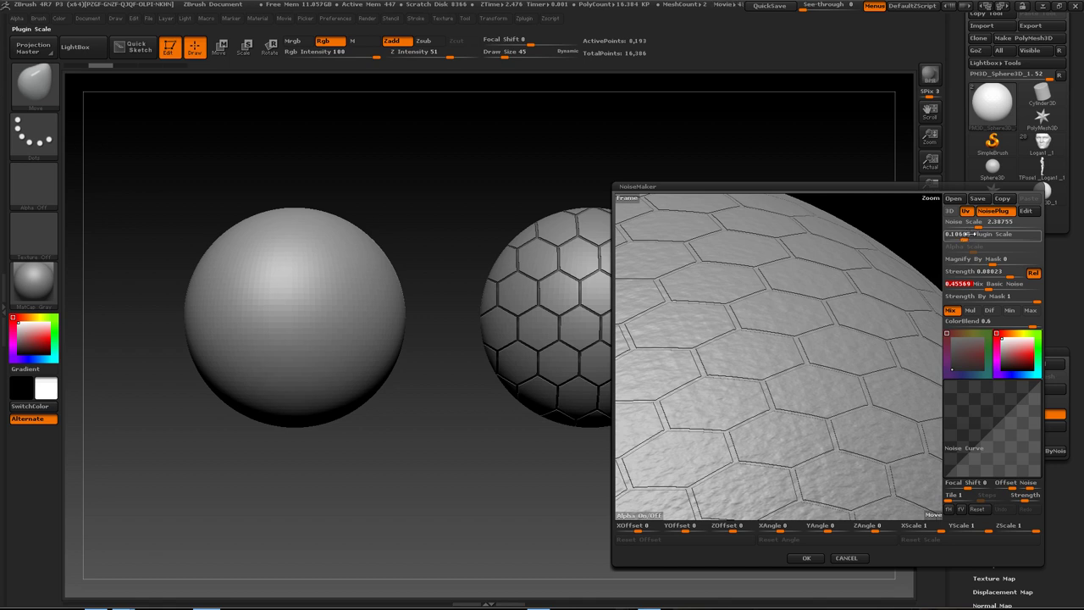
drag(964, 238, 965, 240)
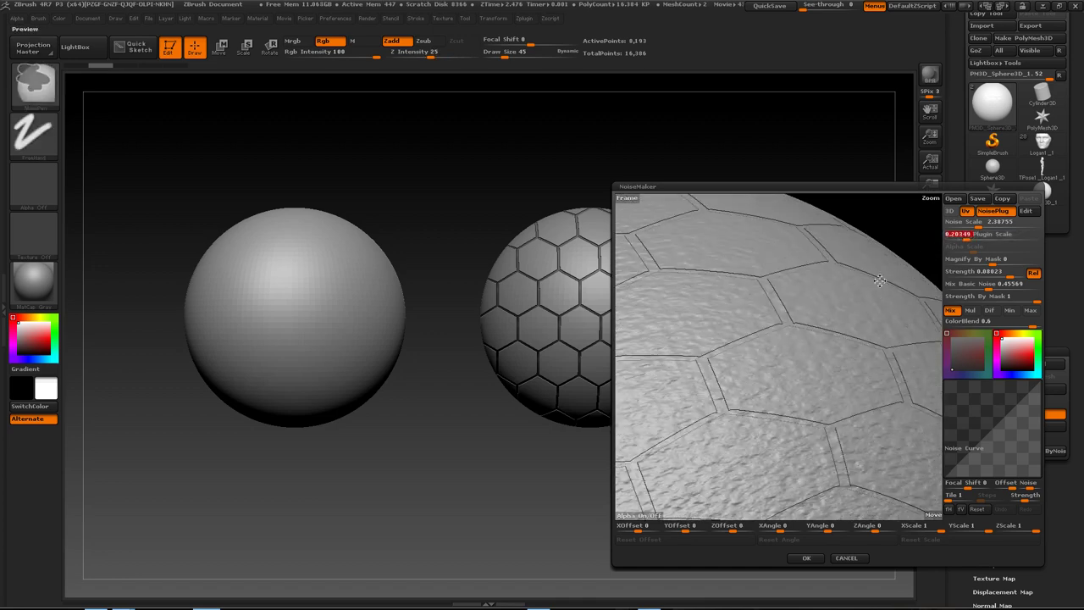
drag(866, 326, 838, 336)
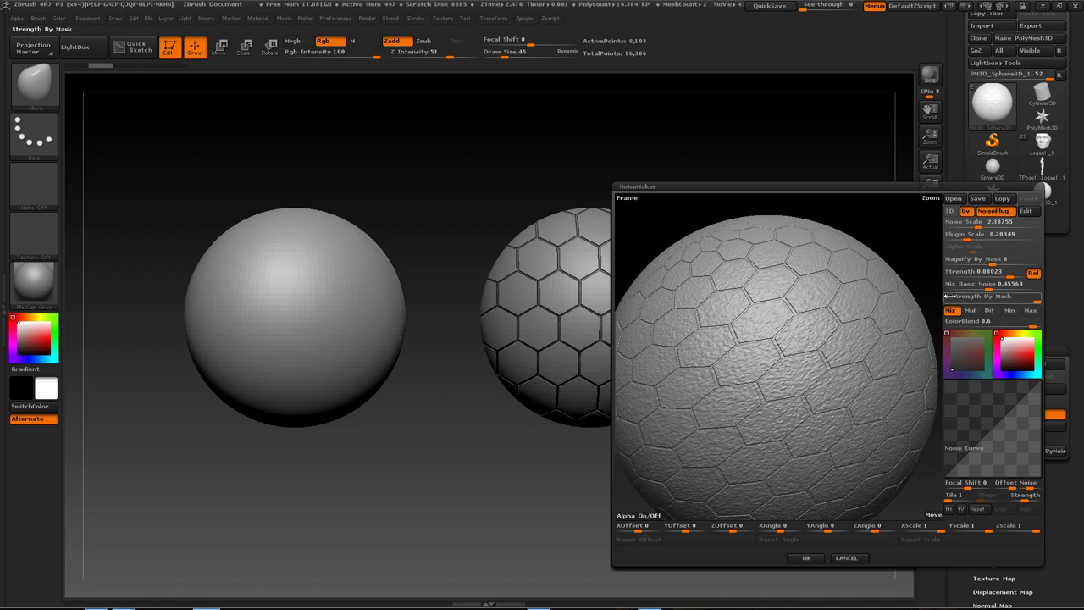
Lower Mix Basic Noise to about 0.19, apply it to the left sphere, and compare both spheres.
drag(988, 288, 942, 289)
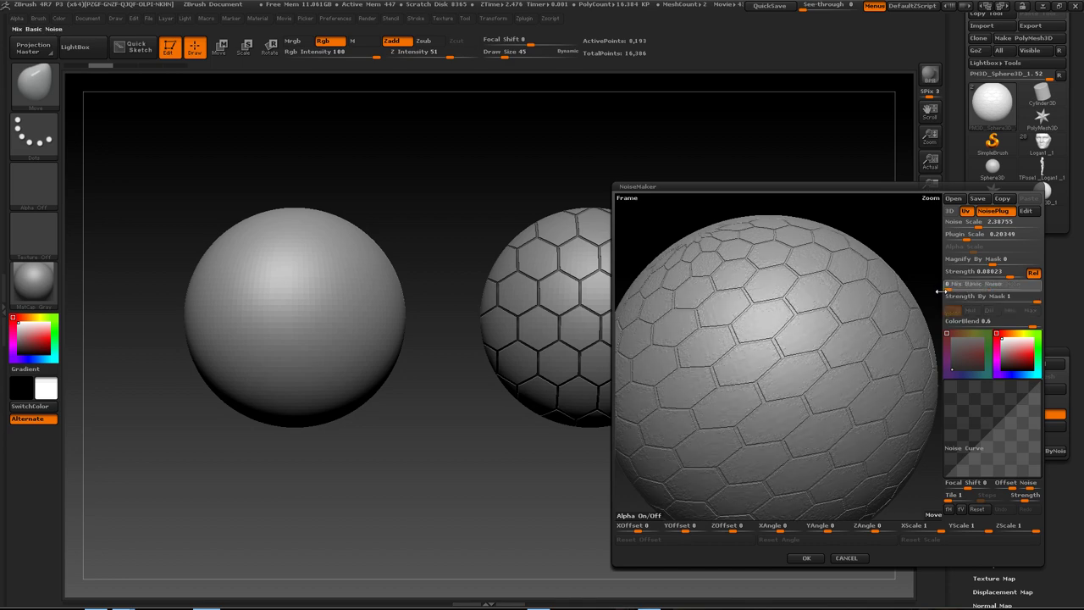
click(806, 557)
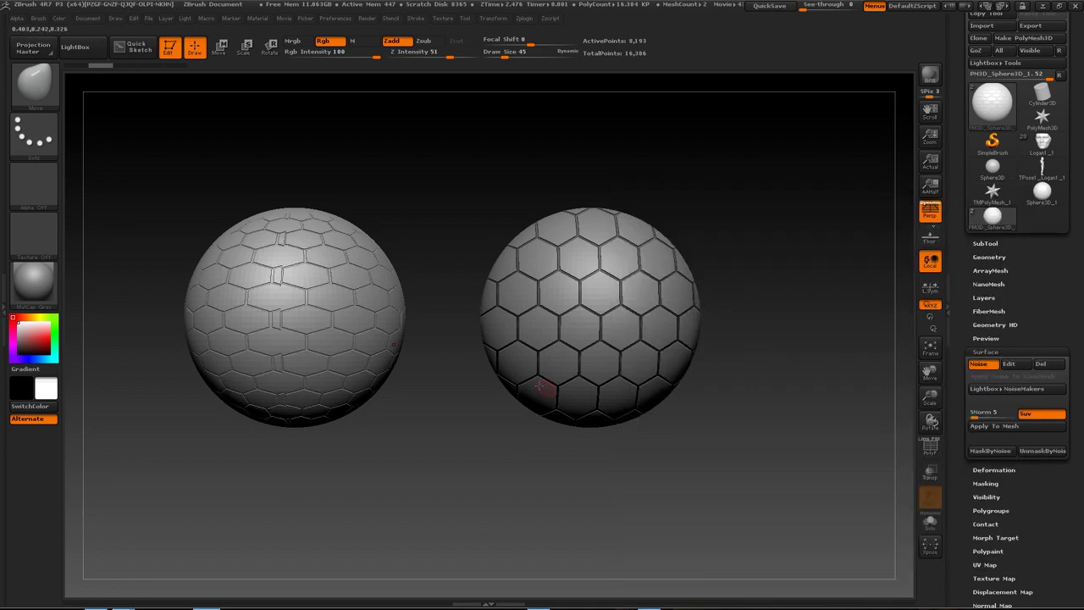
drag(435, 318, 406, 309)
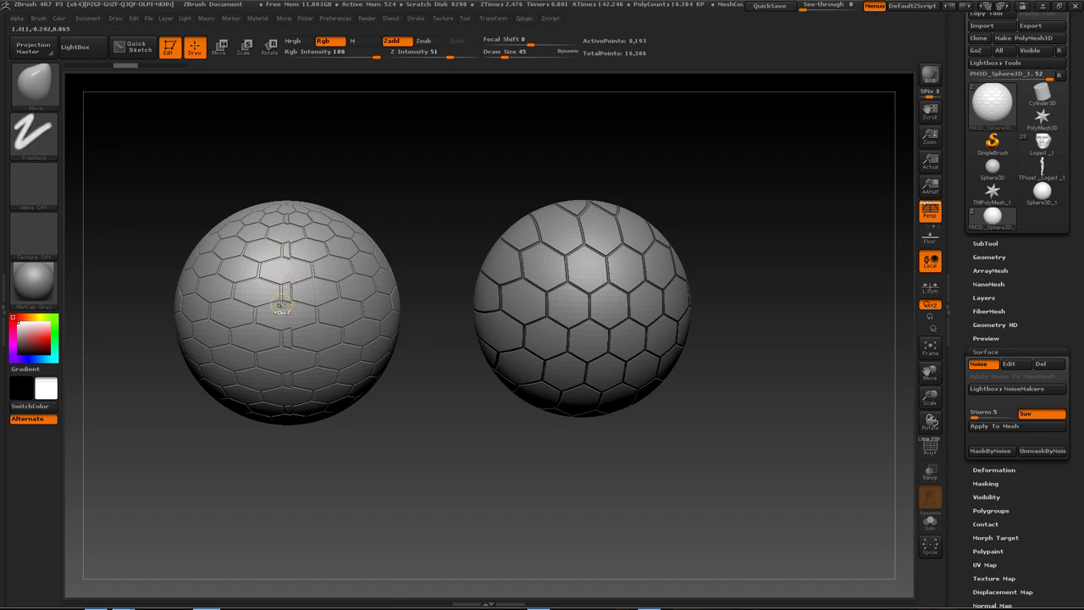
alt+drag(282, 309, 290, 350)
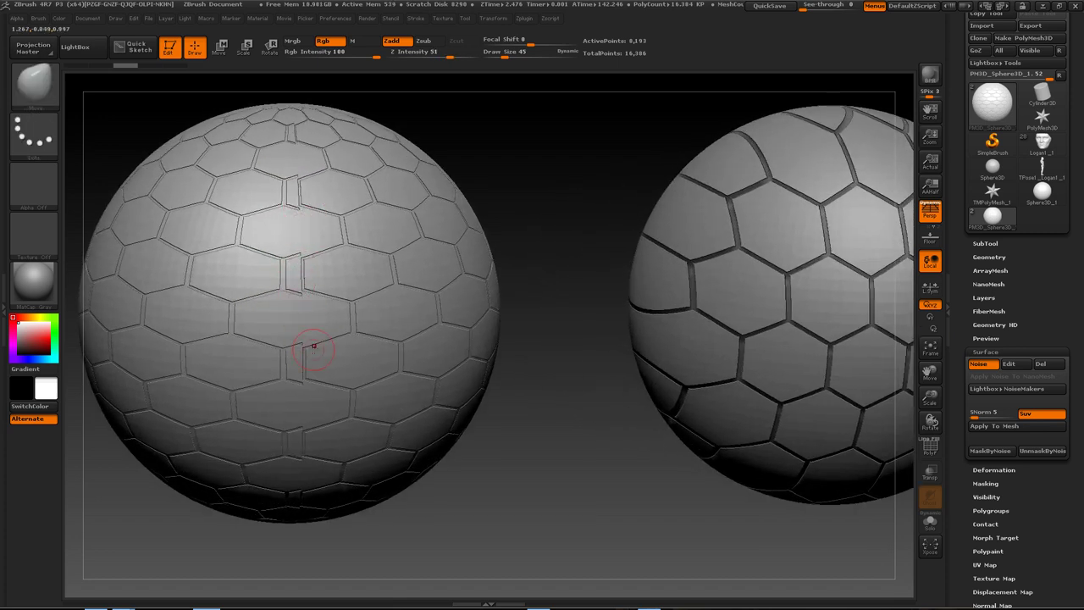
key(f)
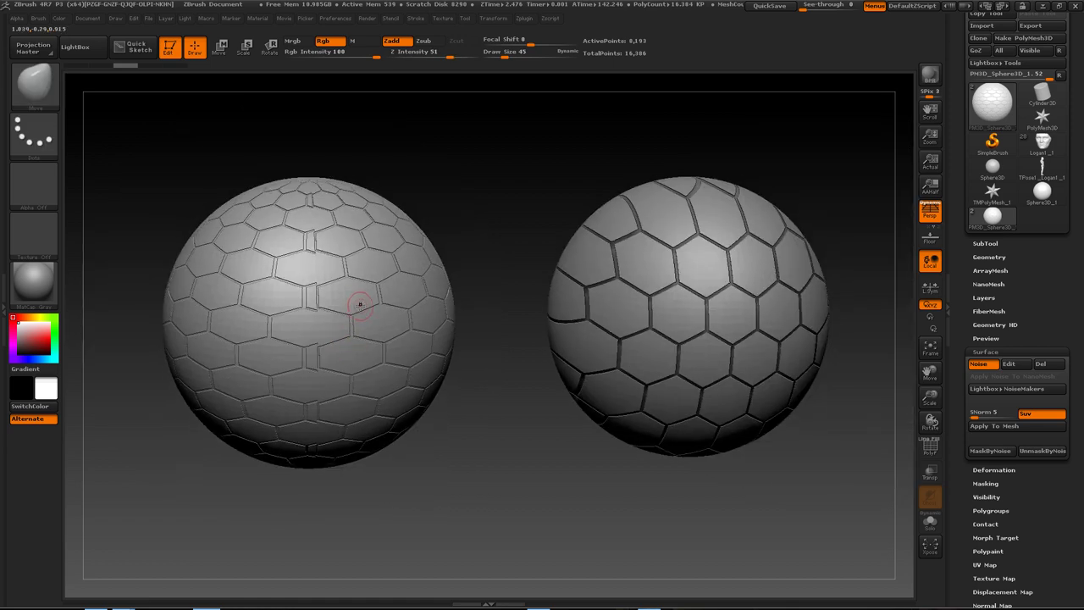
mouse_move(360, 303)
mouse_down()
mouse_move(330, 316)
mouse_move(293, 293)
mouse_move(496, 217)
mouse_move(484, 308)
mouse_move(349, 329)
mouse_move(358, 259)
mouse_move(390, 254)
mouse_move(412, 270)
mouse_up()
Orbit and zoom the Wolverine sculpt to show the hex-textured side panels, then frame the figure.
mouse_move(362, 189)
mouse_down()
mouse_move(436, 155)
mouse_move(427, 193)
mouse_move(313, 301)
mouse_move(383, 376)
mouse_move(363, 375)
mouse_move(440, 347)
mouse_up()
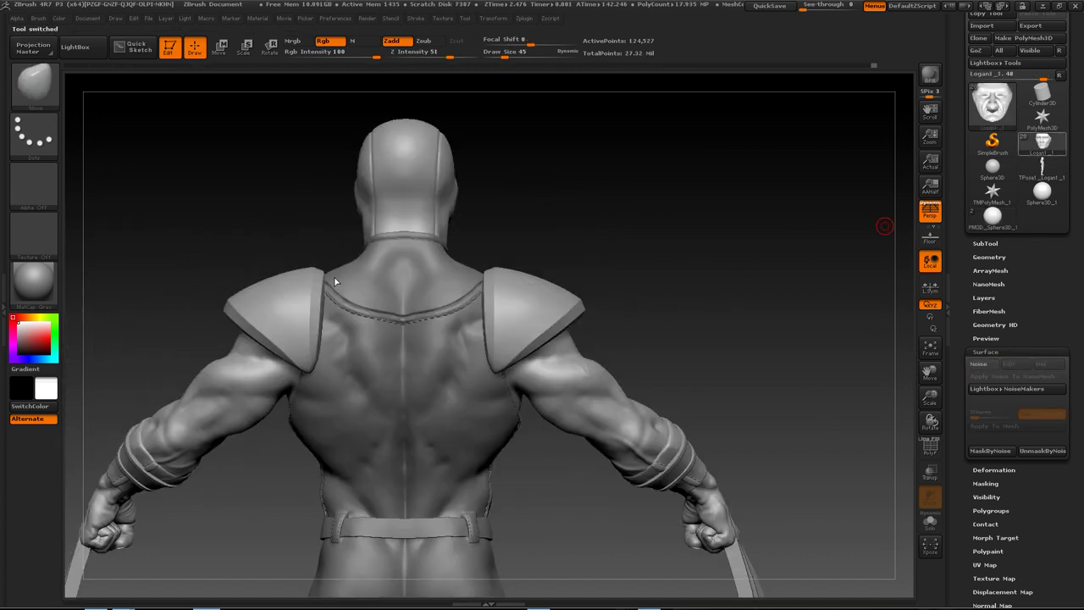
mouse_move(412, 297)
mouse_down()
mouse_move(374, 378)
mouse_move(415, 338)
mouse_move(411, 283)
mouse_move(343, 166)
mouse_move(366, 312)
mouse_up()
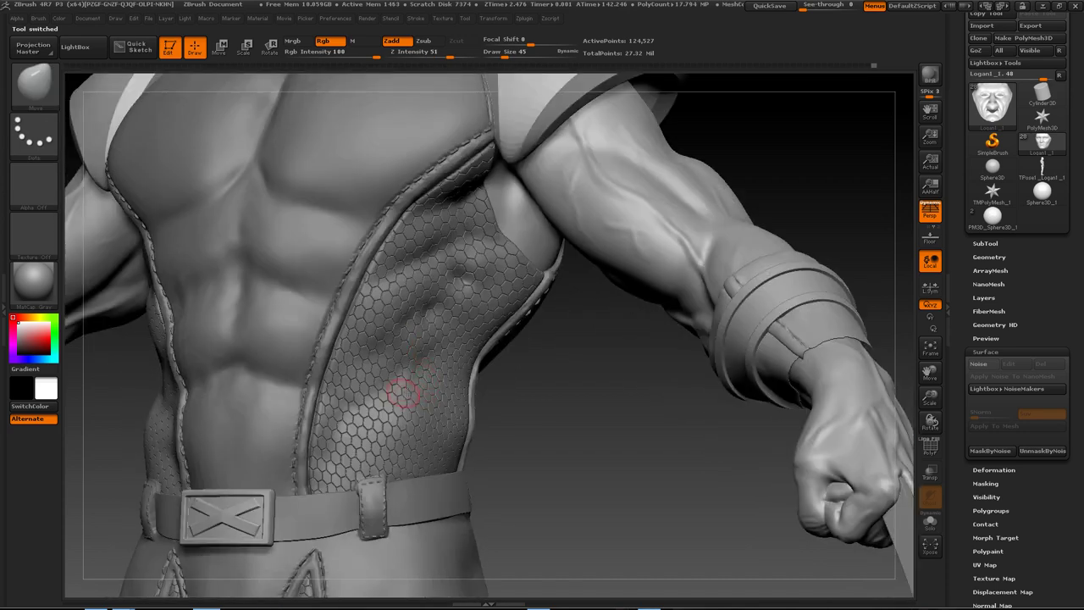
mouse_move(382, 385)
mouse_down()
mouse_move(387, 367)
mouse_move(445, 406)
mouse_up()
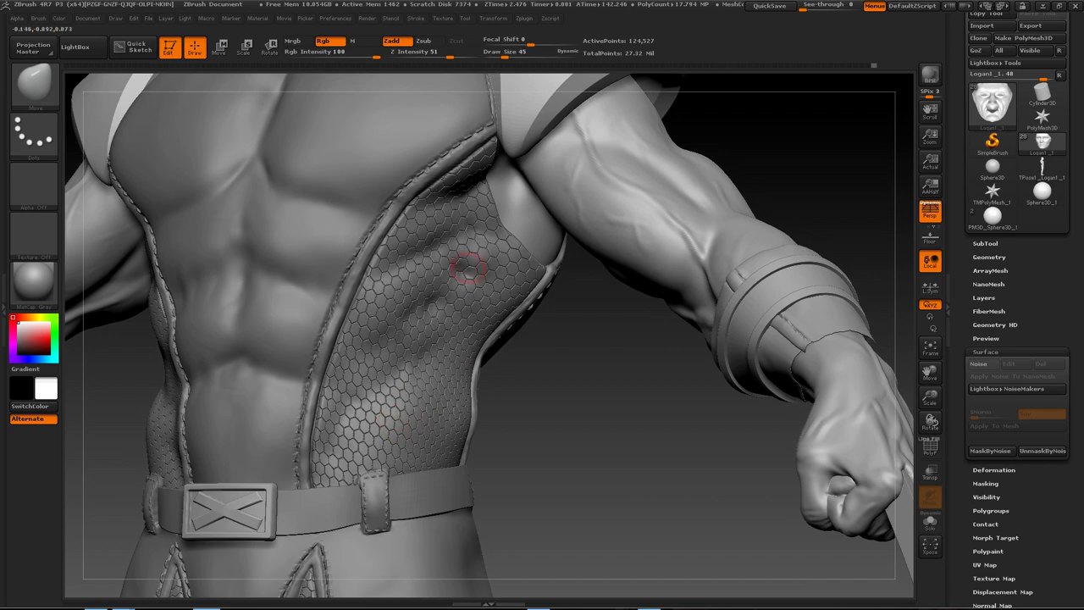
mouse_move(469, 268)
mouse_down()
mouse_move(378, 303)
mouse_move(371, 369)
mouse_up()
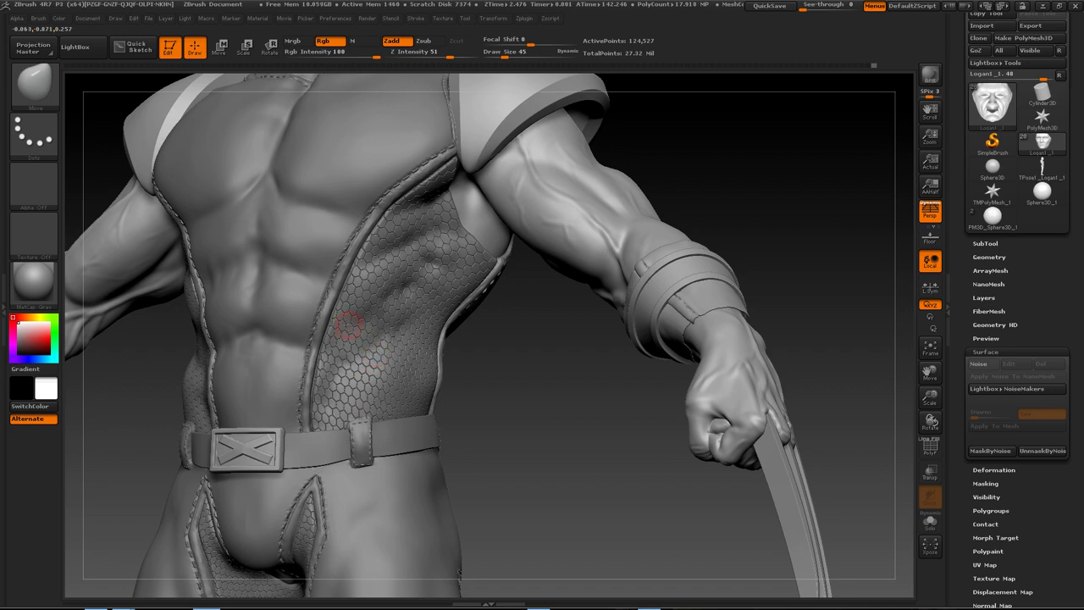
mouse_move(348, 326)
mouse_down()
mouse_move(362, 419)
mouse_move(341, 371)
mouse_move(354, 409)
mouse_up()
key(f)
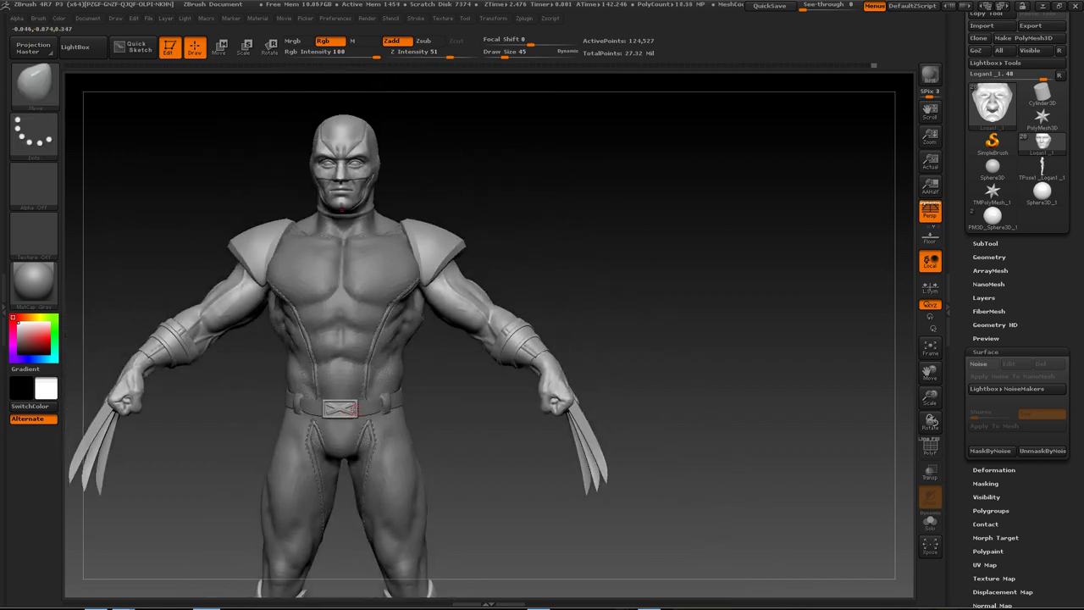